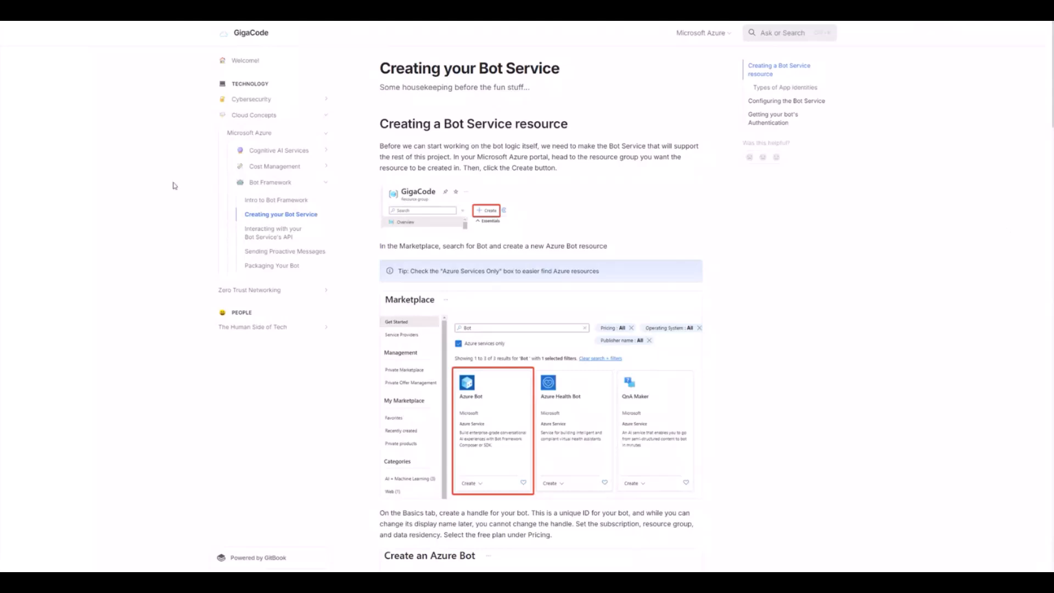
Skim the Bot Service API, Proactive Messages and Packaging articles, then return to Creating your Bot Service.
{"action": "left_click", "coordinate": [281, 233]}
{"action": "scroll", "coordinate": [477, 242], "scroll_direction": "down", "scroll_amount": 20}
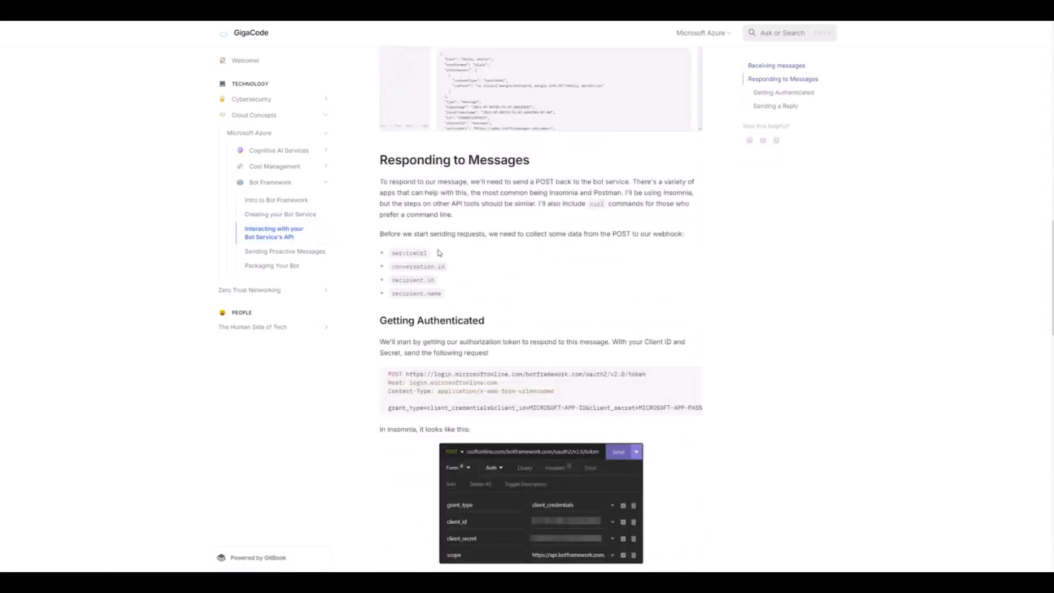
{"action": "scroll", "coordinate": [439, 252], "scroll_direction": "down", "scroll_amount": 4}
{"action": "scroll", "coordinate": [438, 252], "scroll_direction": "down", "scroll_amount": 3}
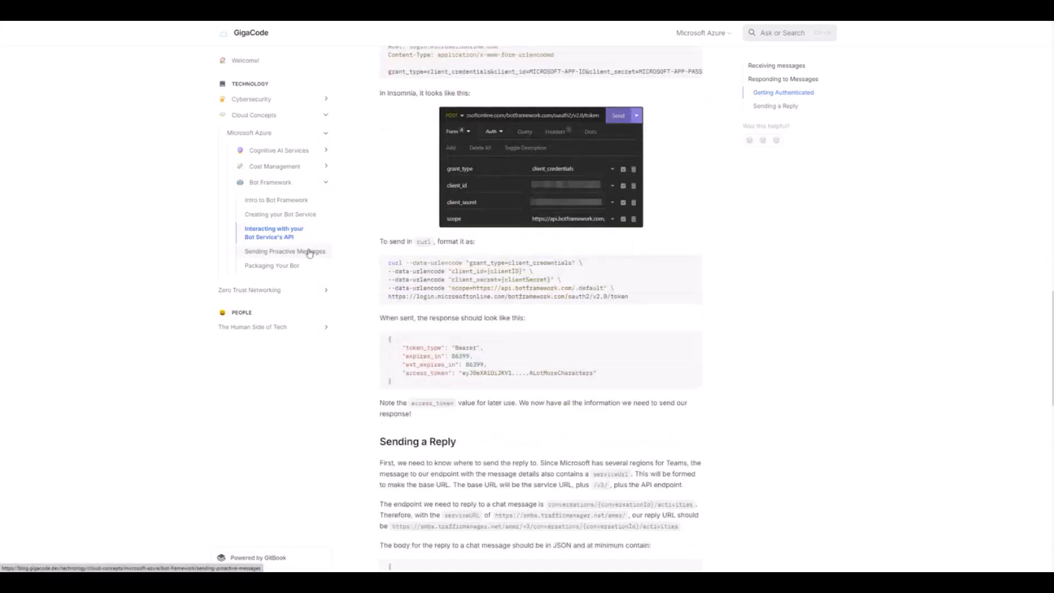
{"action": "left_click", "coordinate": [313, 250]}
{"action": "scroll", "coordinate": [406, 219], "scroll_direction": "down", "scroll_amount": 4}
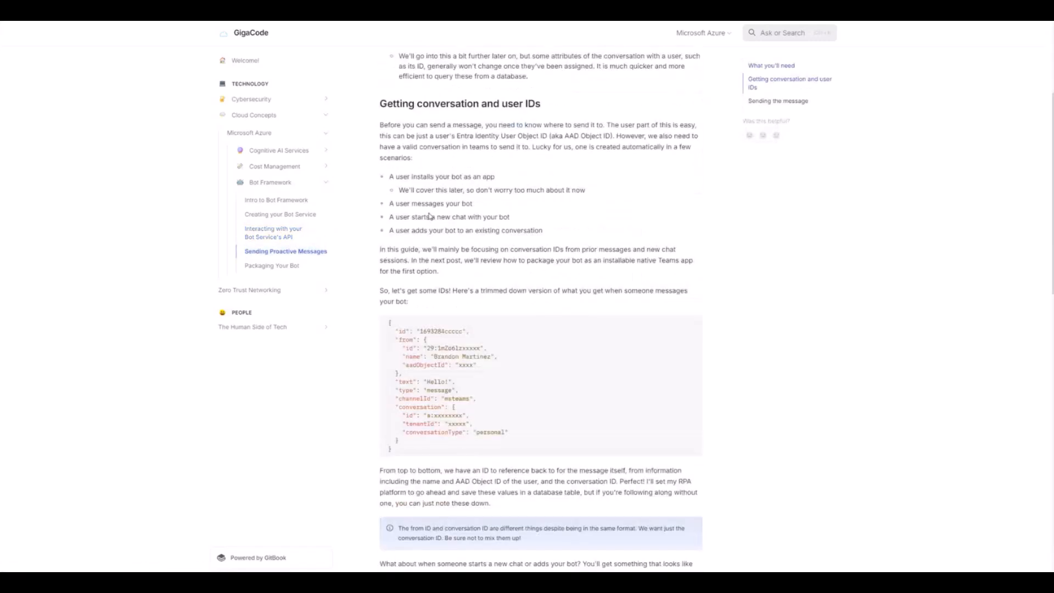
{"action": "left_click", "coordinate": [255, 267]}
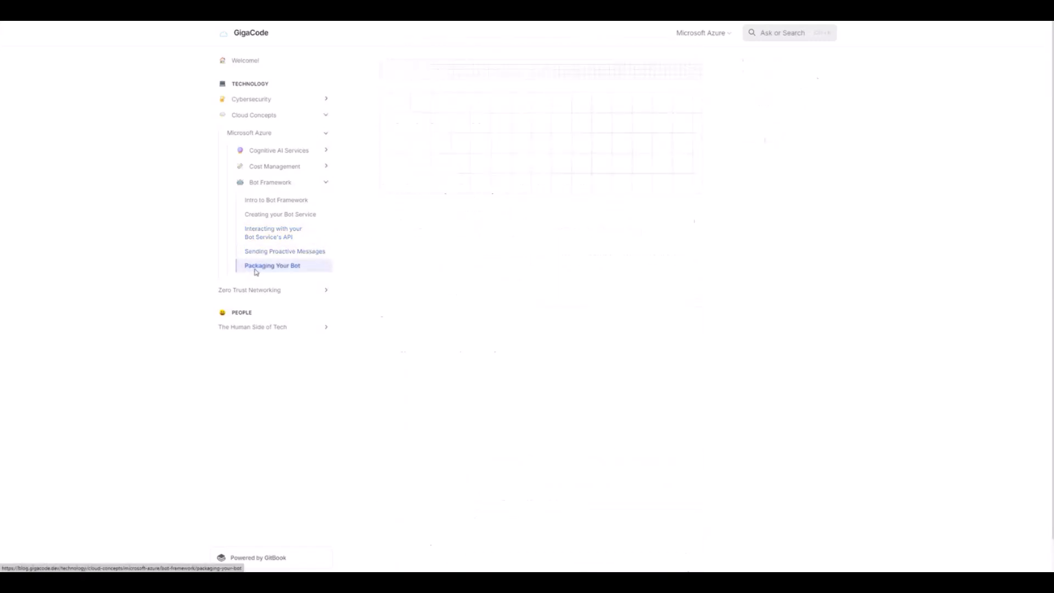
{"action": "scroll", "coordinate": [584, 276], "scroll_direction": "down", "scroll_amount": 5}
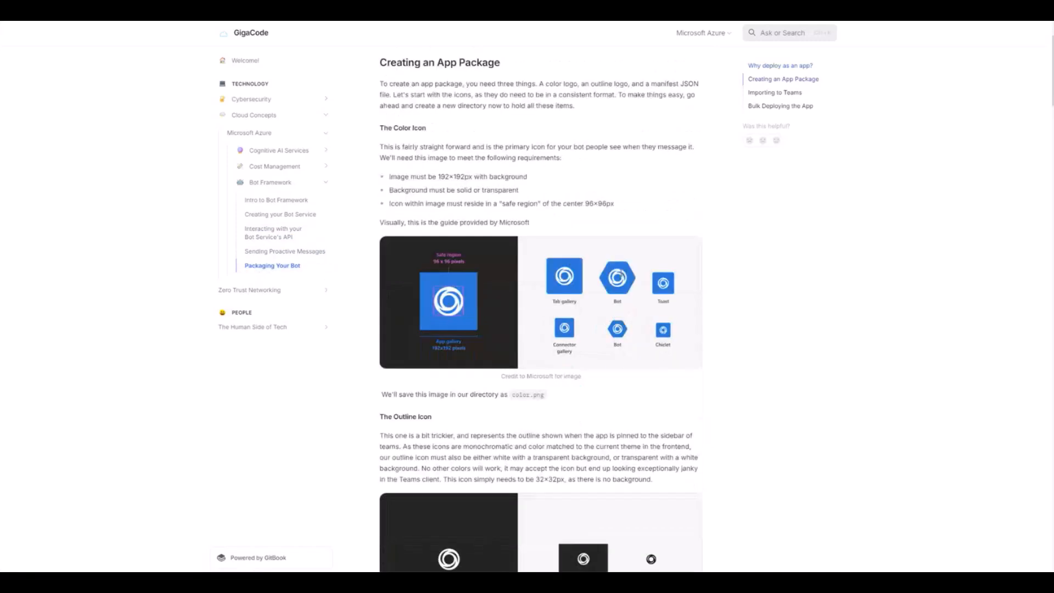
{"action": "left_click", "coordinate": [312, 219]}
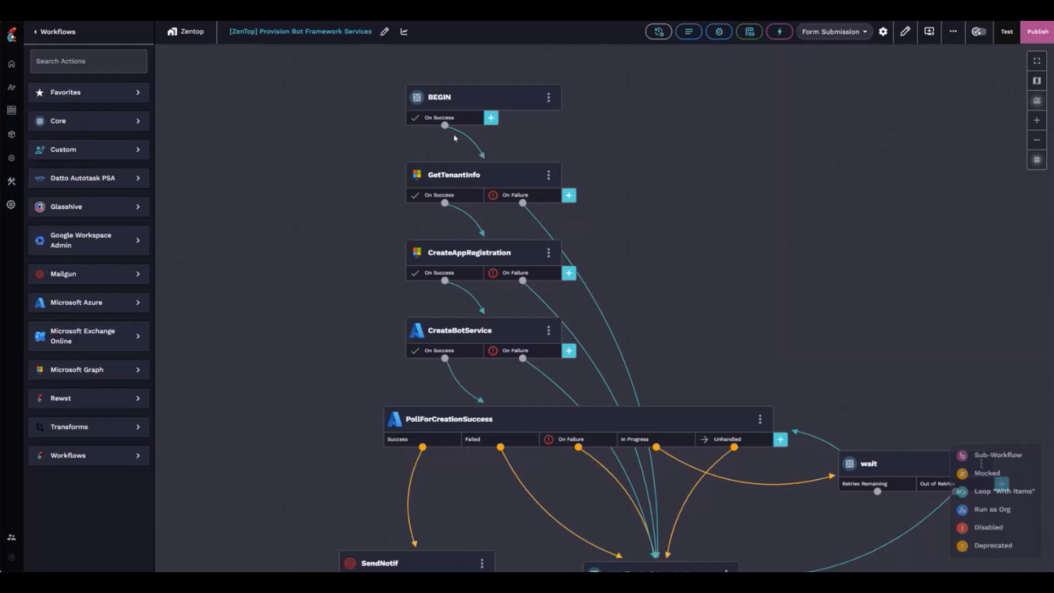
{"action": "left_click", "coordinate": [904, 31]}
{"action": "scroll", "coordinate": [458, 287], "scroll_direction": "down", "scroll_amount": 1}
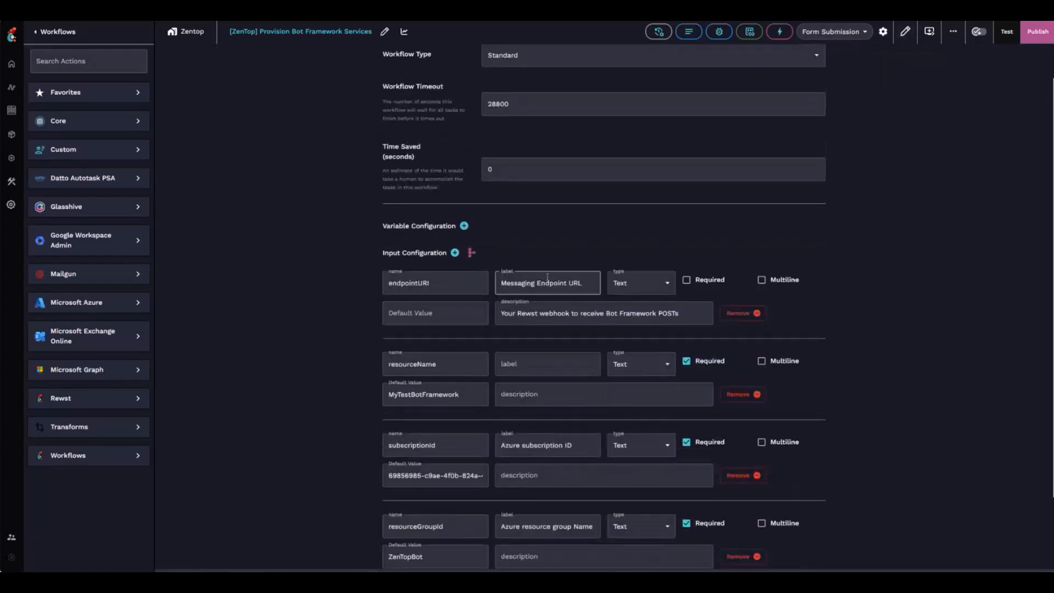
{"action": "scroll", "coordinate": [547, 277], "scroll_direction": "down", "scroll_amount": 1}
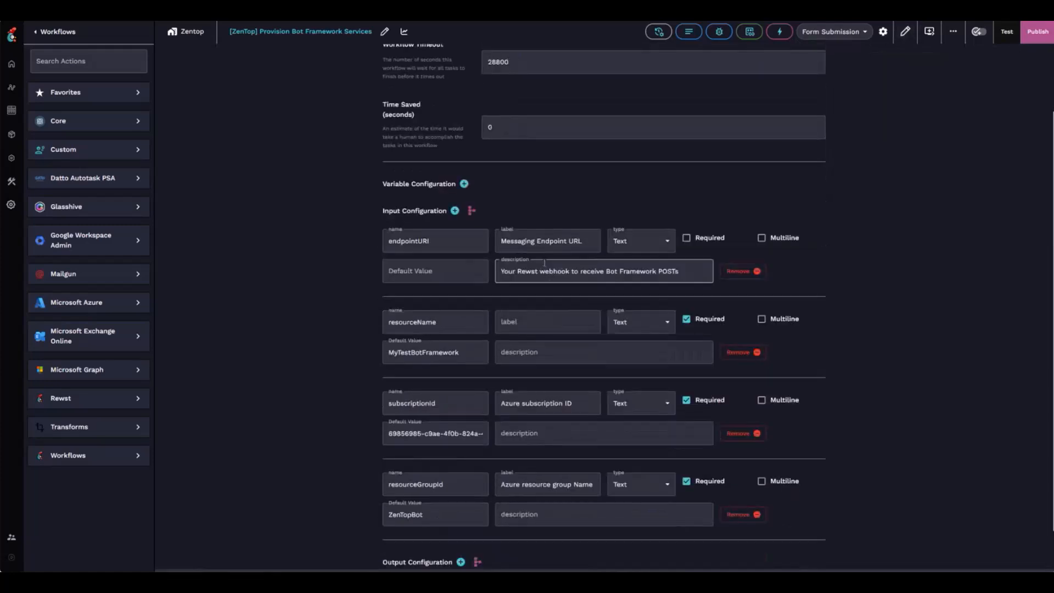
{"action": "scroll", "coordinate": [547, 278], "scroll_direction": "down", "scroll_amount": 1}
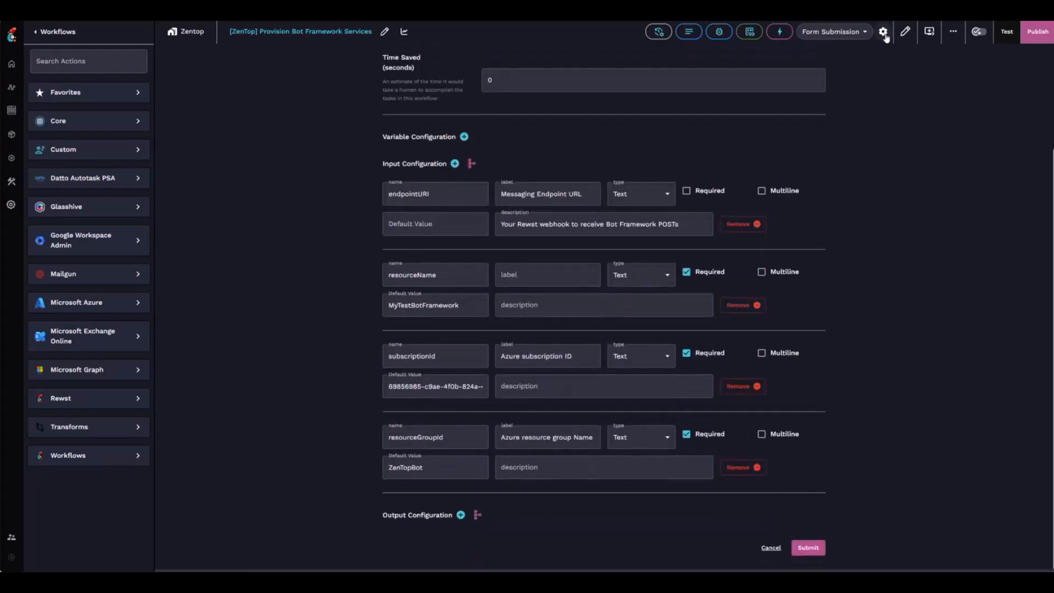
{"action": "left_click", "coordinate": [906, 34]}
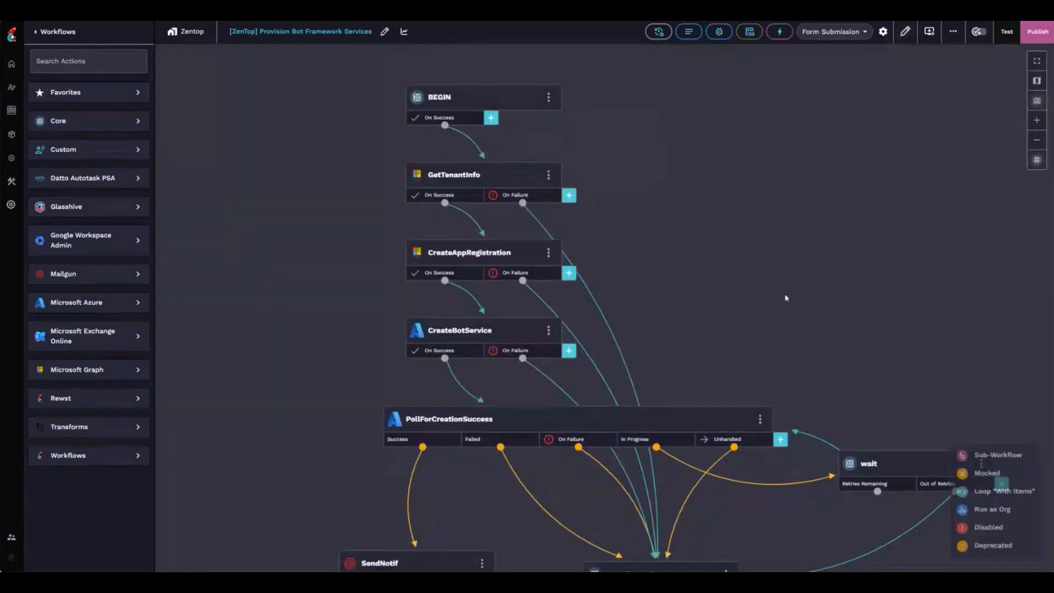
Inspect GetTenantInfo, its transition, and the CreateAppRegistration task's settings.
{"action": "left_click", "coordinate": [467, 180]}
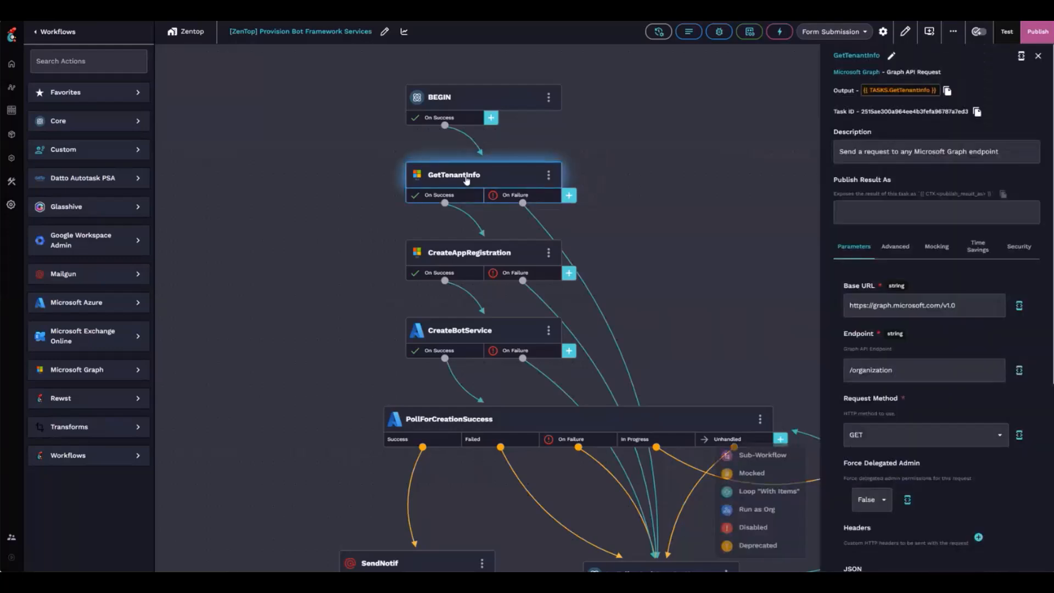
{"action": "left_click", "coordinate": [477, 230]}
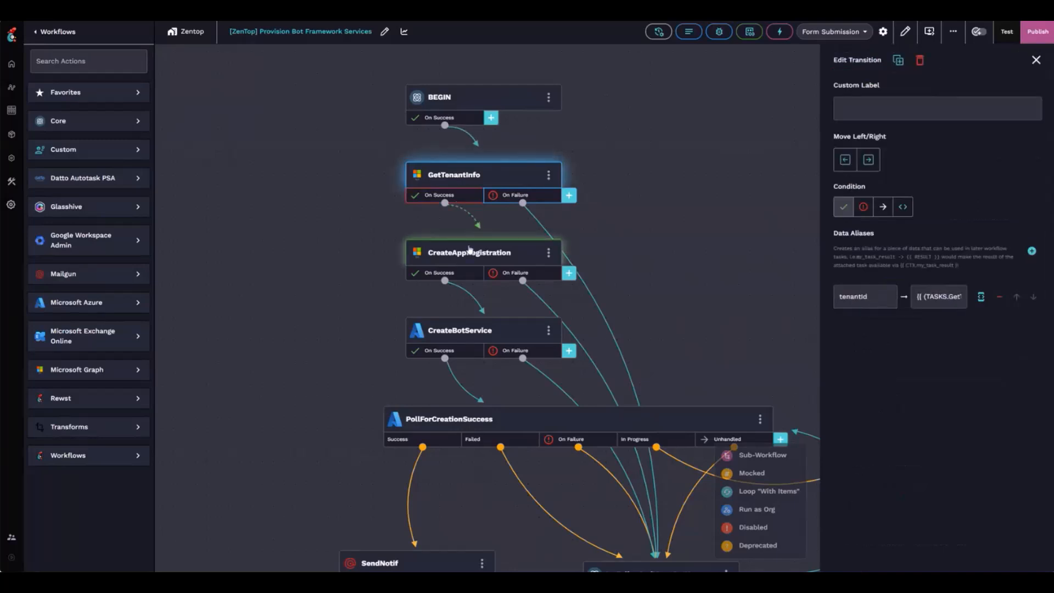
{"action": "left_click", "coordinate": [469, 250]}
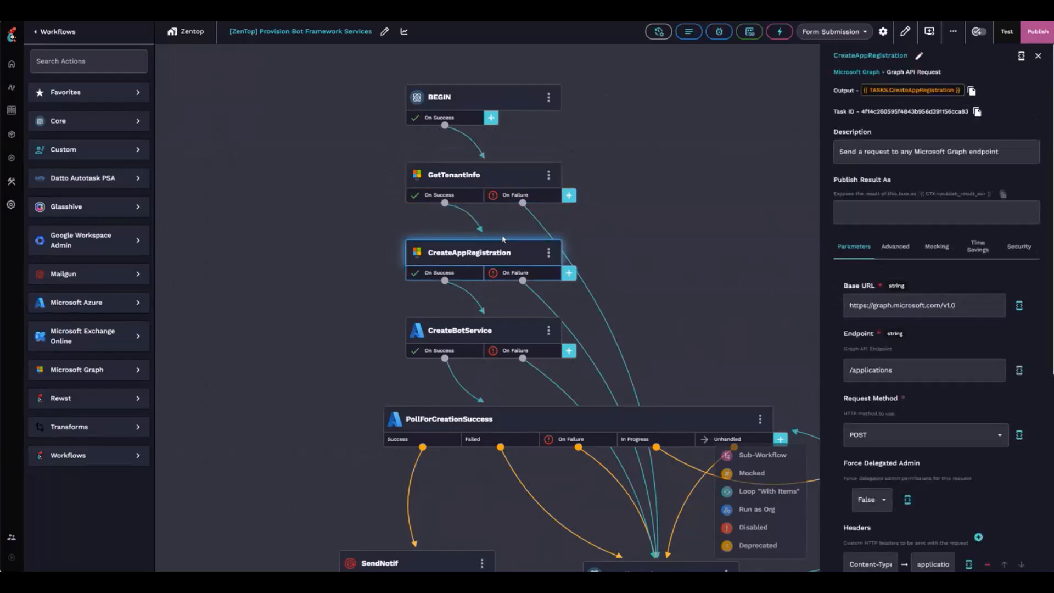
{"action": "scroll", "coordinate": [935, 414], "scroll_direction": "down", "scroll_amount": 5}
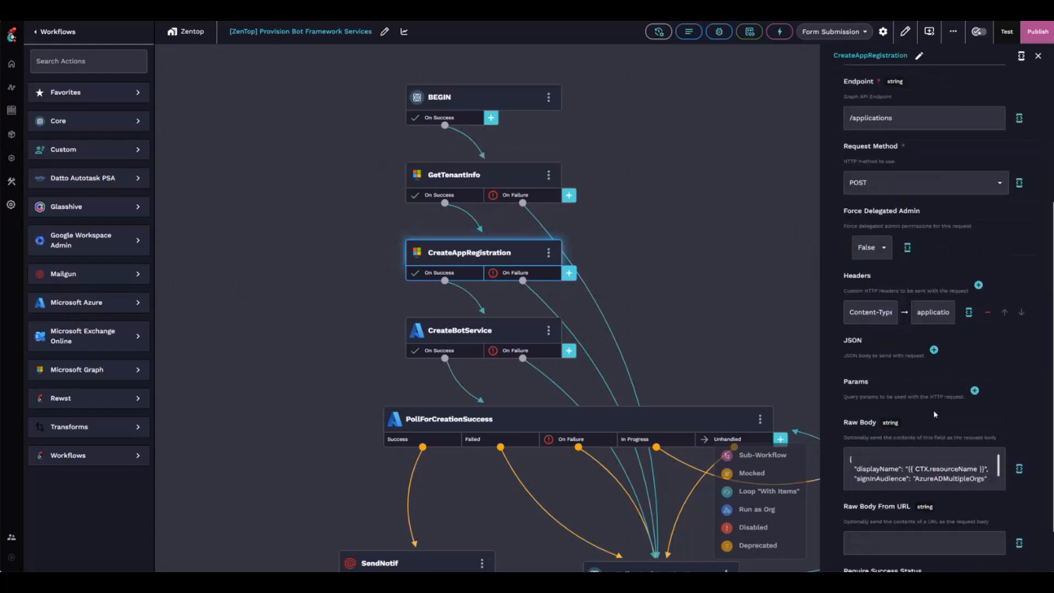
{"action": "scroll", "coordinate": [936, 411], "scroll_direction": "down", "scroll_amount": 3}
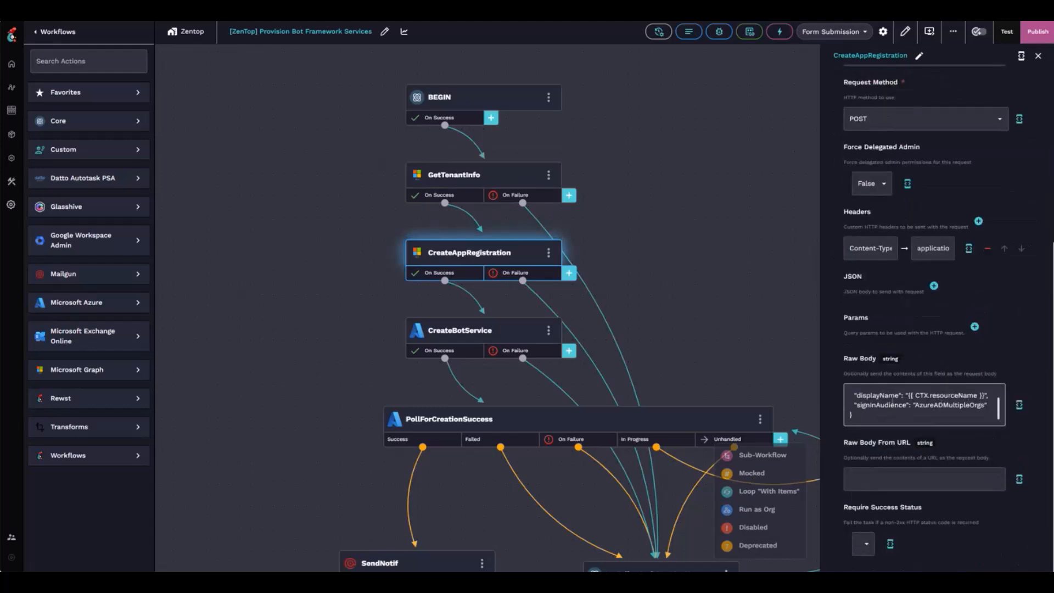
Review CreateAppRegistration's raw body, then its success transition's appRegId alias to CreateBotService.
{"action": "left_click", "coordinate": [1019, 404]}
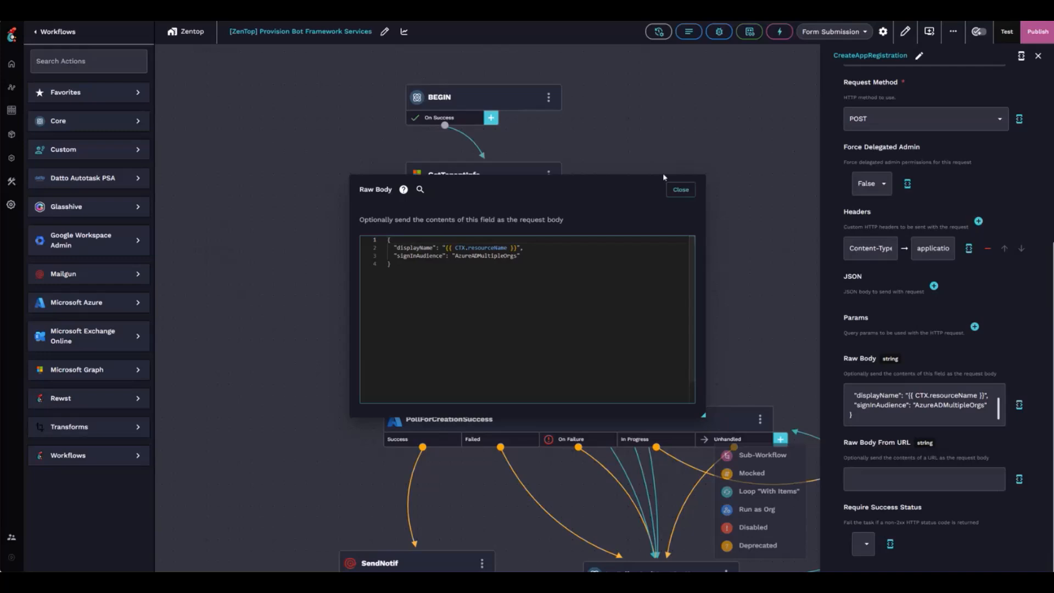
{"action": "left_click", "coordinate": [680, 189]}
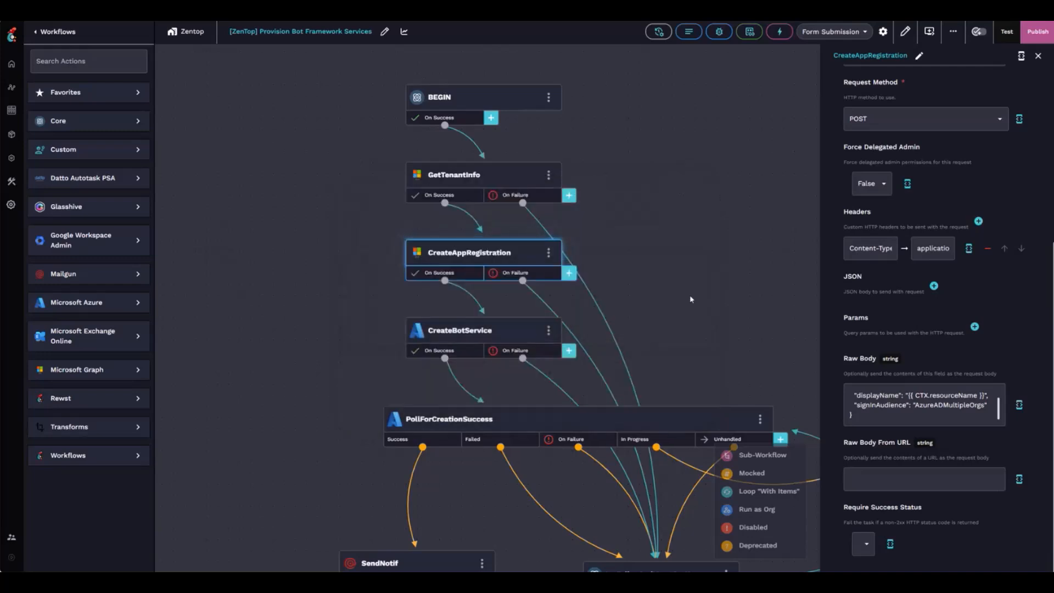
{"action": "scroll", "coordinate": [690, 294], "scroll_direction": "down", "scroll_amount": 2}
{"action": "left_click", "coordinate": [449, 236]}
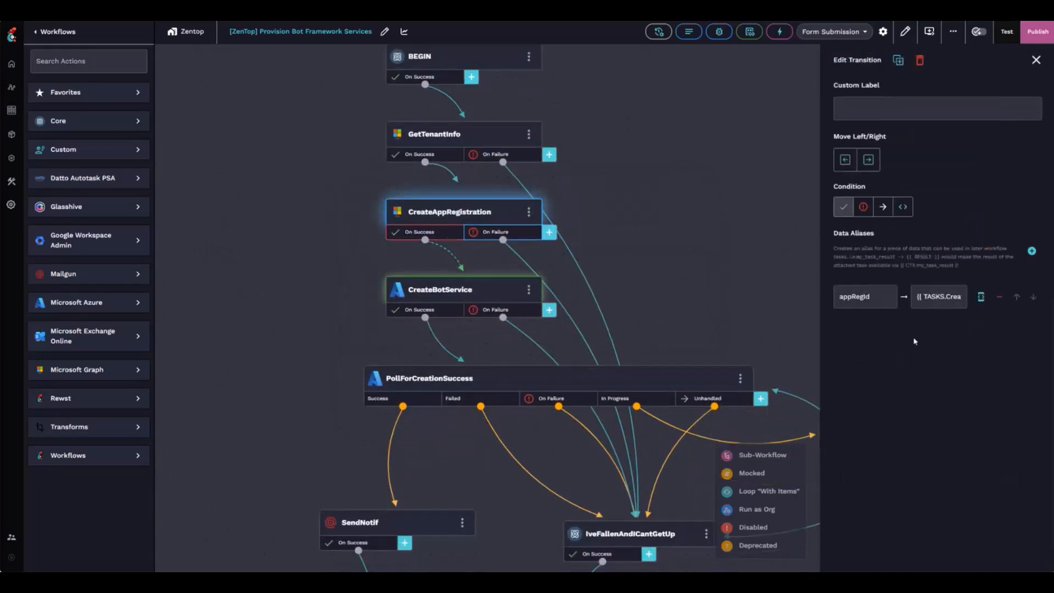
Show CreateBotService's settings and highlight sections of its PUT URL path.
{"action": "left_click", "coordinate": [459, 285]}
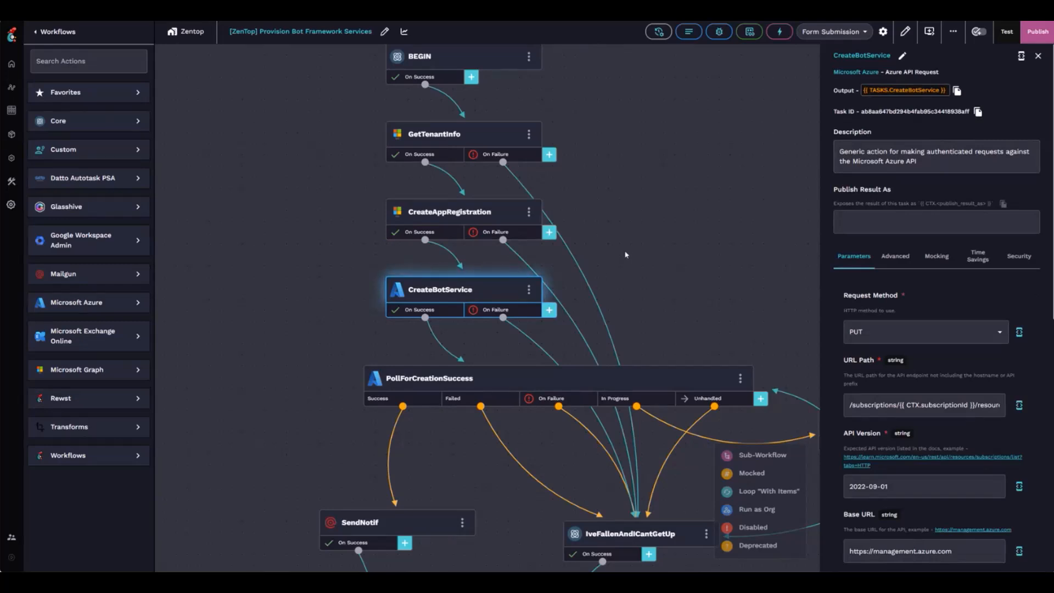
{"action": "scroll", "coordinate": [860, 234], "scroll_direction": "down", "scroll_amount": 4}
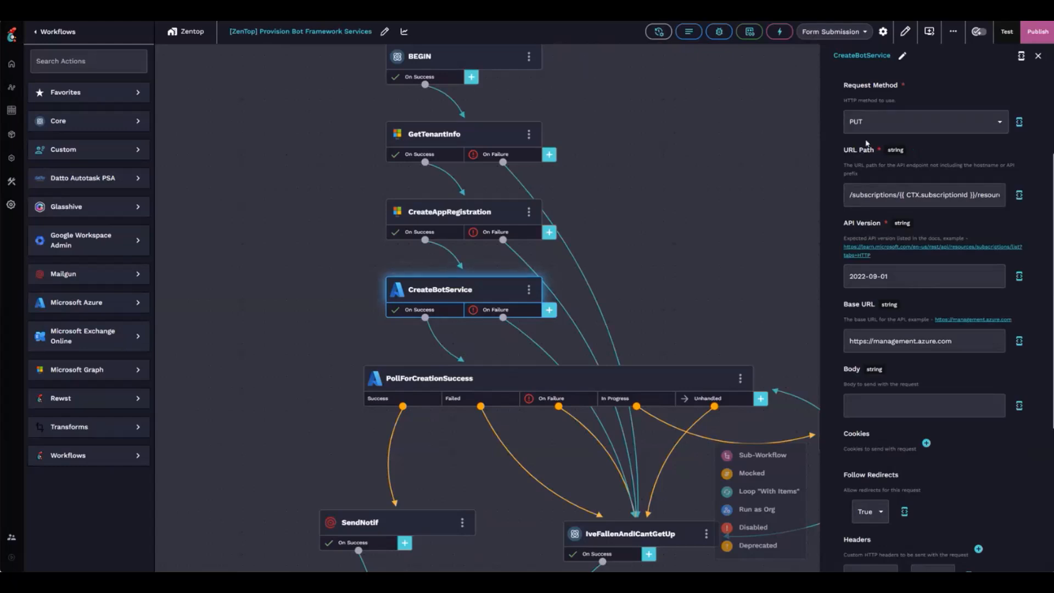
{"action": "left_click_drag", "start_coordinate": [884, 194], "coordinate": [896, 195]}
{"action": "left_click", "coordinate": [972, 195]}
{"action": "left_click_drag", "start_coordinate": [984, 194], "coordinate": [902, 195]}
{"action": "left_click", "coordinate": [913, 194]}
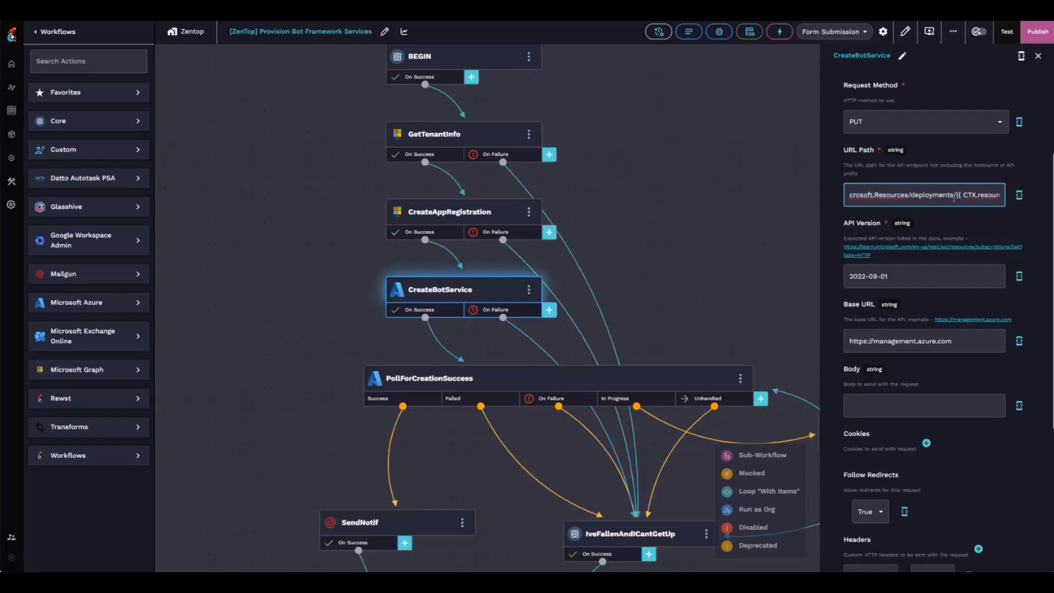
{"action": "left_click_drag", "start_coordinate": [984, 195], "coordinate": [994, 194]}
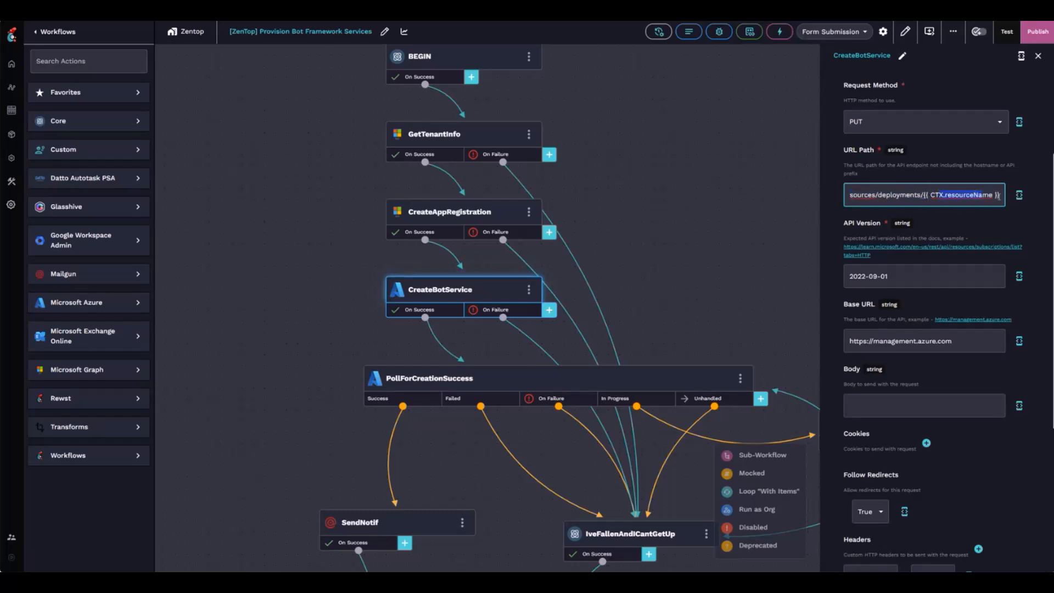
Expand the URL path to point out the subscriptionId, resourceGroupId and resourceName variables.
{"action": "left_click", "coordinate": [1018, 195]}
{"action": "left_click", "coordinate": [471, 240]}
{"action": "left_click", "coordinate": [604, 240]}
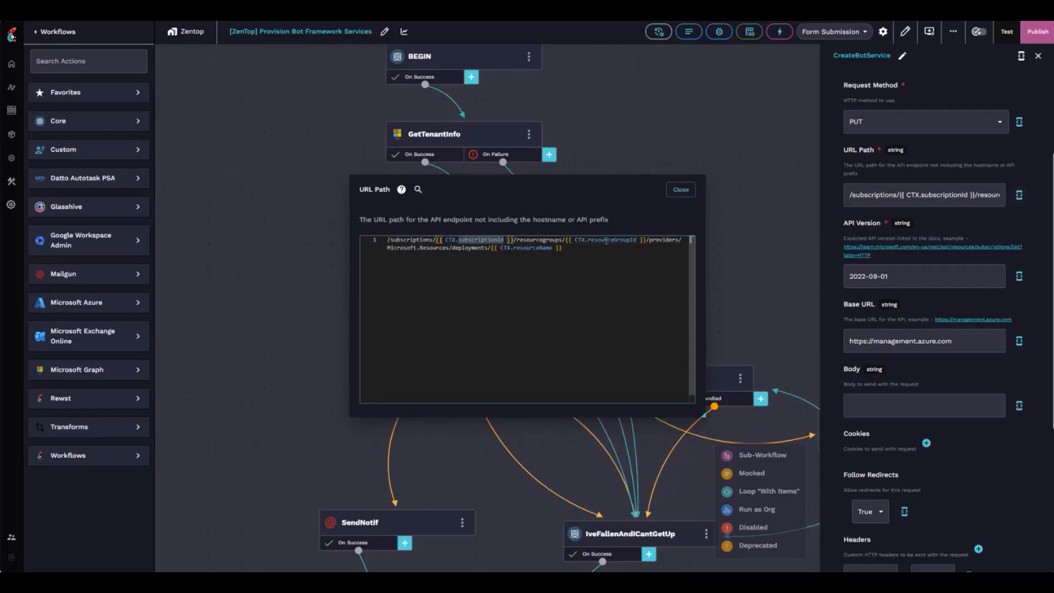
{"action": "left_click", "coordinate": [529, 247]}
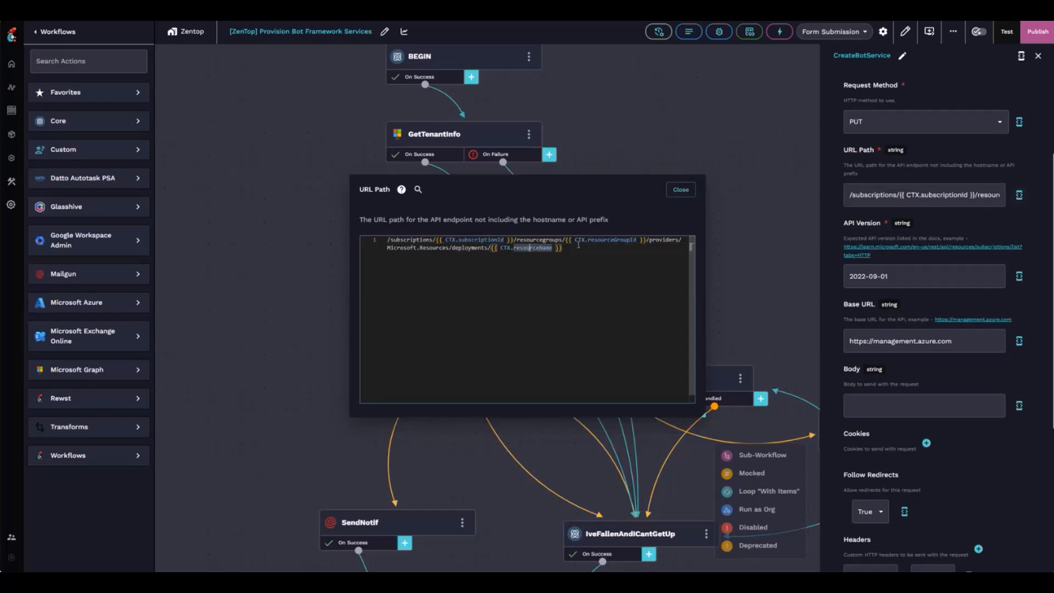
{"action": "left_click", "coordinate": [681, 190]}
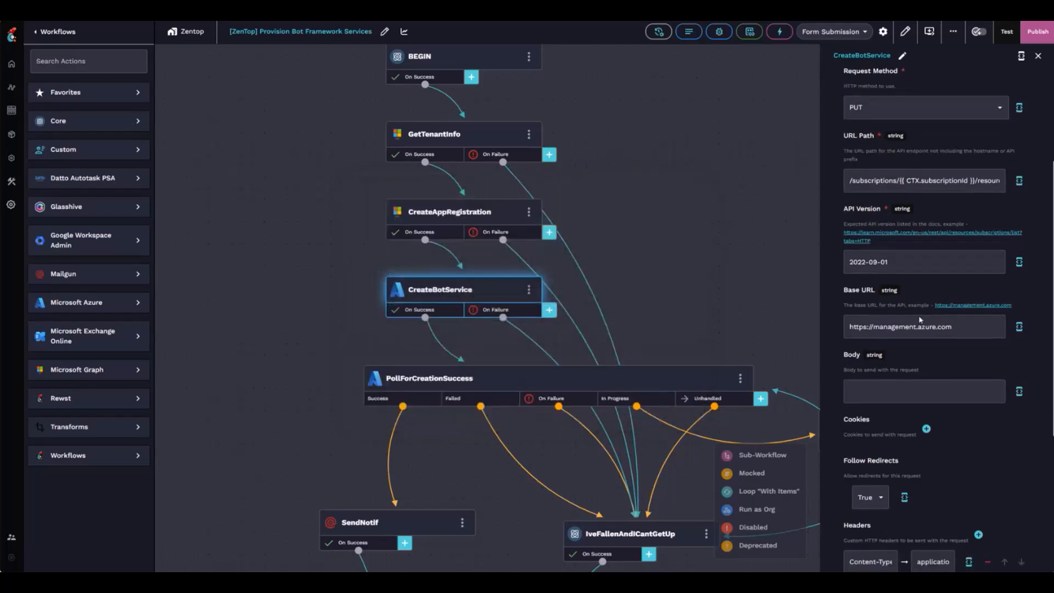
{"action": "scroll", "coordinate": [951, 353], "scroll_direction": "down", "scroll_amount": 5}
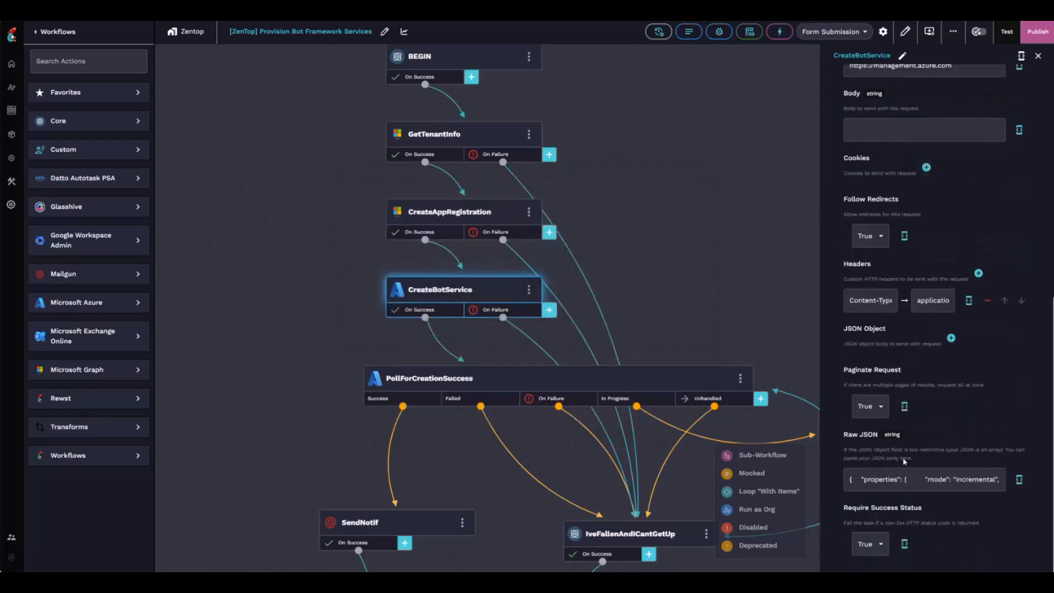
Expand the Raw JSON body and point out the bot name defaultValue, F0 tier and global location.
{"action": "left_click", "coordinate": [1019, 479]}
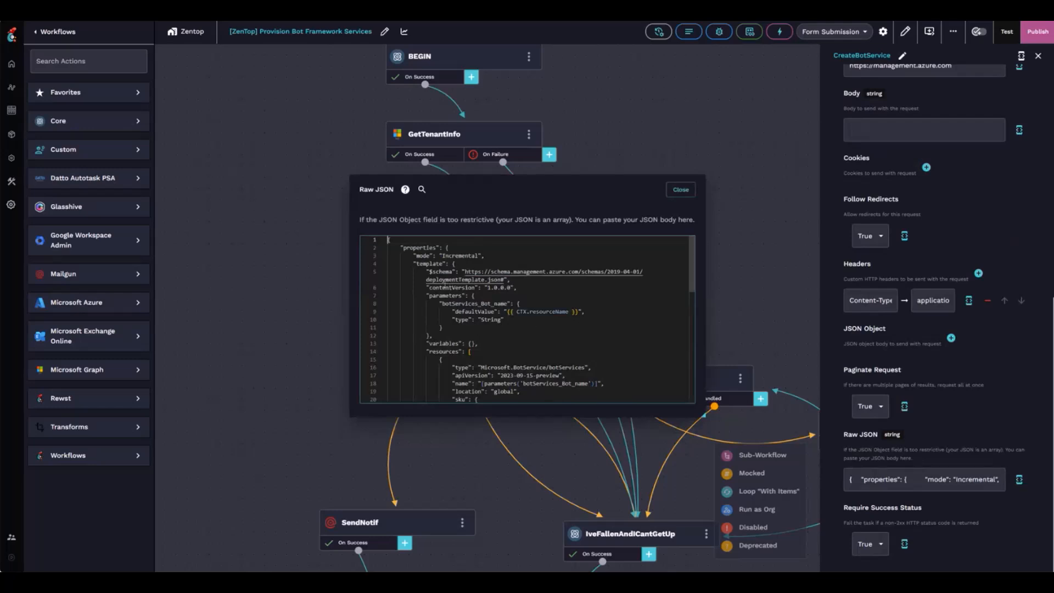
{"action": "scroll", "coordinate": [442, 280], "scroll_direction": "down", "scroll_amount": 2}
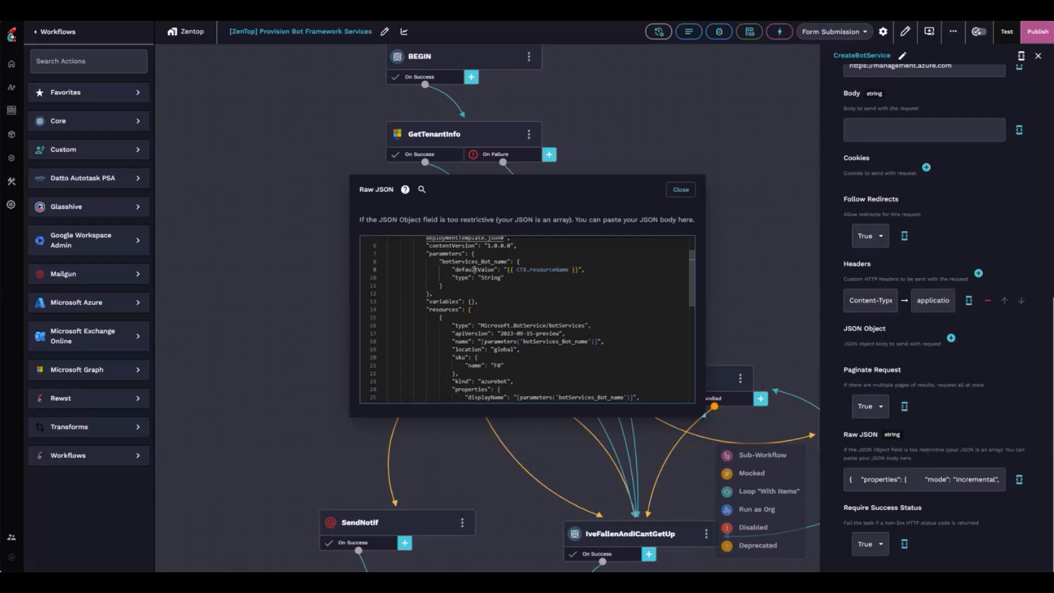
{"action": "double_click", "coordinate": [474, 269]}
{"action": "scroll", "coordinate": [534, 271], "scroll_direction": "down", "scroll_amount": 4}
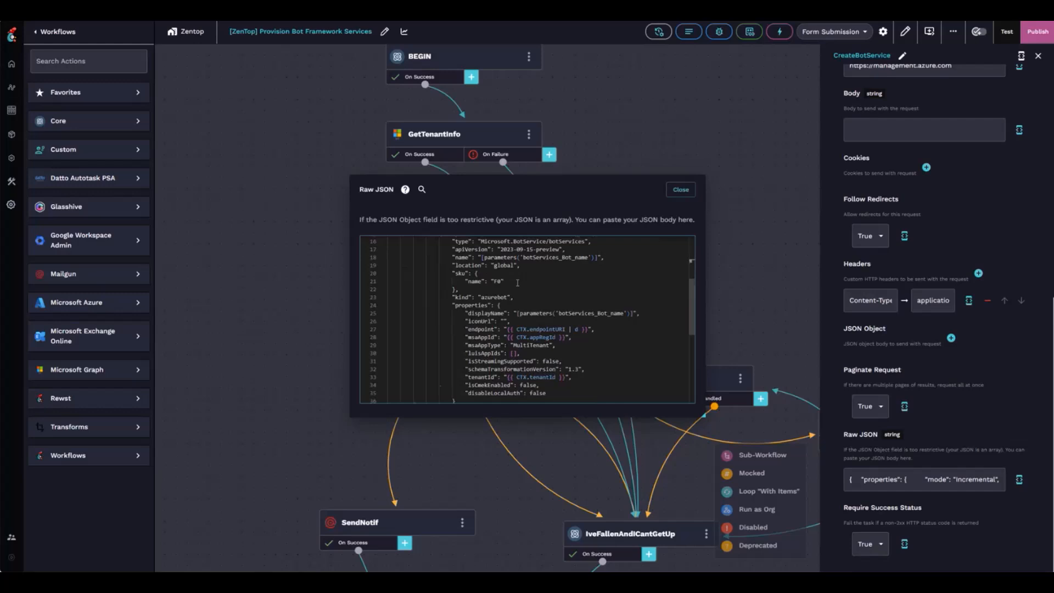
{"action": "scroll", "coordinate": [530, 274], "scroll_direction": "down", "scroll_amount": 1}
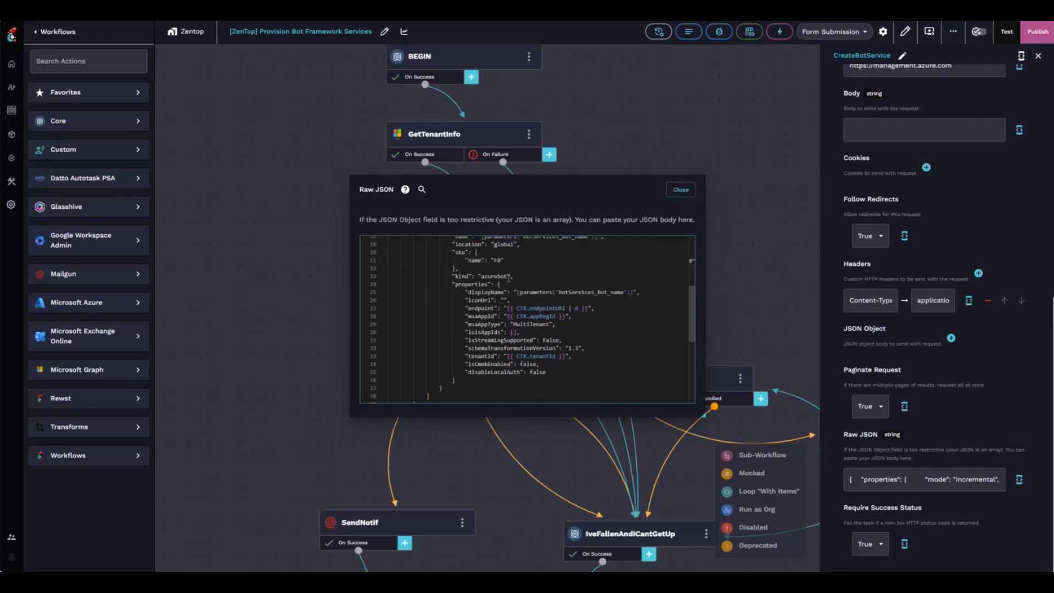
{"action": "double_click", "coordinate": [497, 261]}
{"action": "double_click", "coordinate": [500, 245]}
Point out endpointURI, msaAppId, MultiTenant msaAppType and tenantId, then close the editor.
{"action": "scroll", "coordinate": [521, 304], "scroll_direction": "down", "scroll_amount": 2}
{"action": "scroll", "coordinate": [559, 287], "scroll_direction": "up", "scroll_amount": 5}
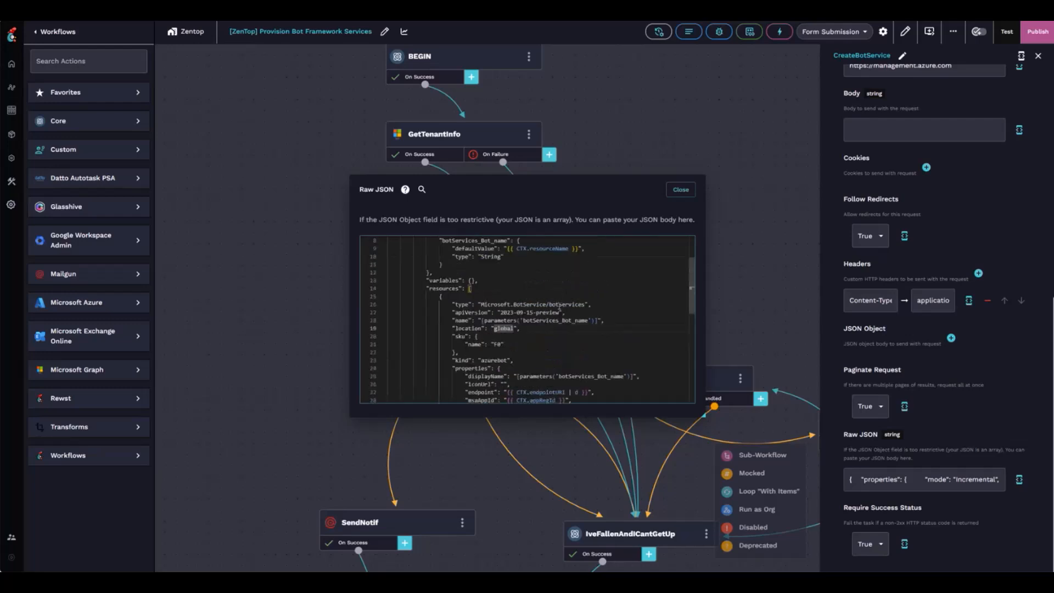
{"action": "scroll", "coordinate": [483, 285], "scroll_direction": "down", "scroll_amount": 5}
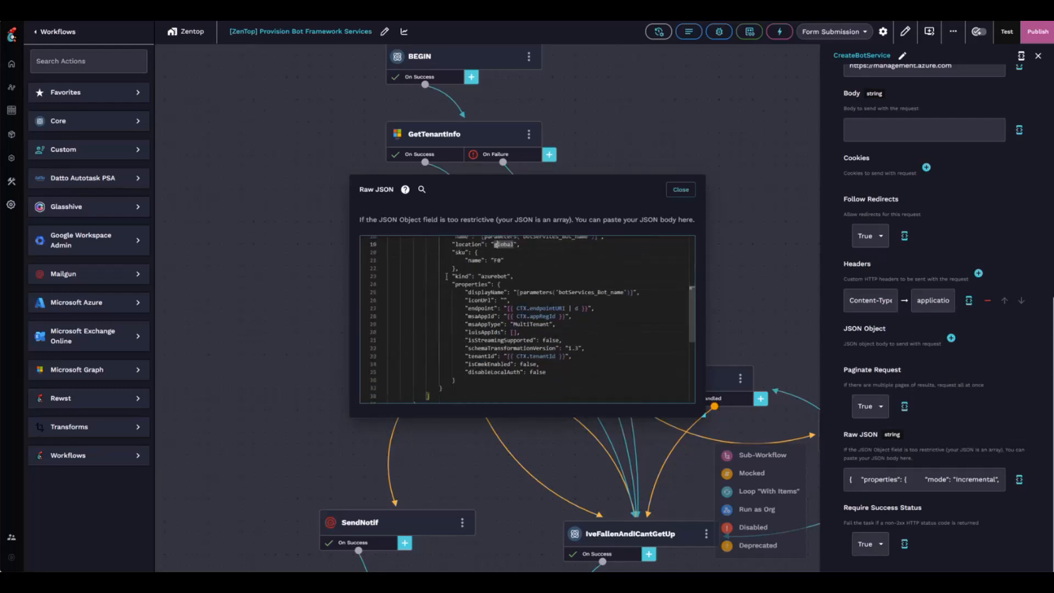
{"action": "double_click", "coordinate": [541, 287]}
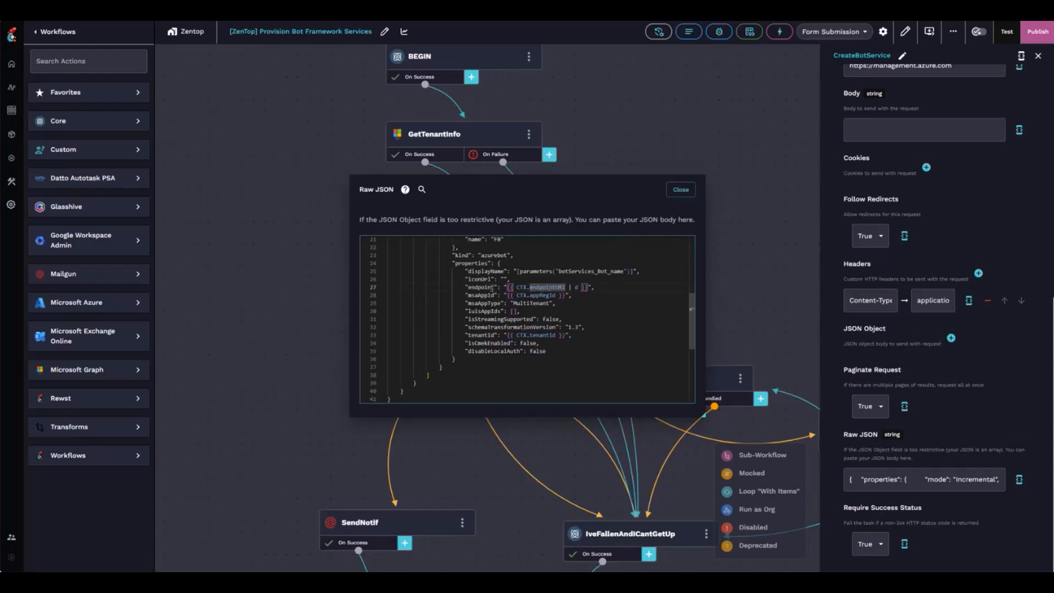
{"action": "left_click", "coordinate": [479, 294]}
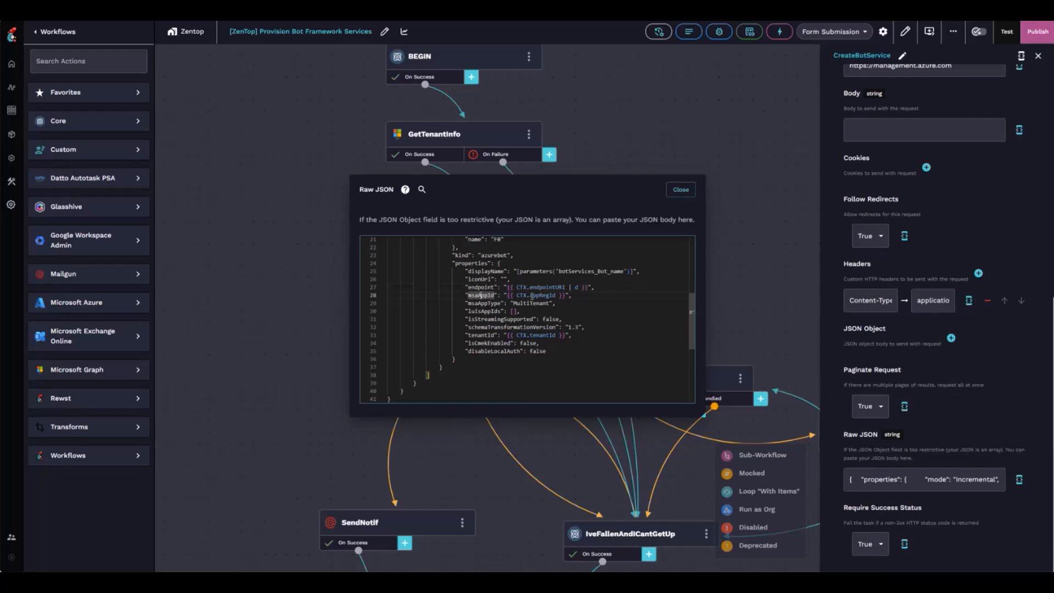
{"action": "left_click", "coordinate": [490, 304]}
{"action": "left_click", "coordinate": [534, 303]}
{"action": "left_click", "coordinate": [537, 335]}
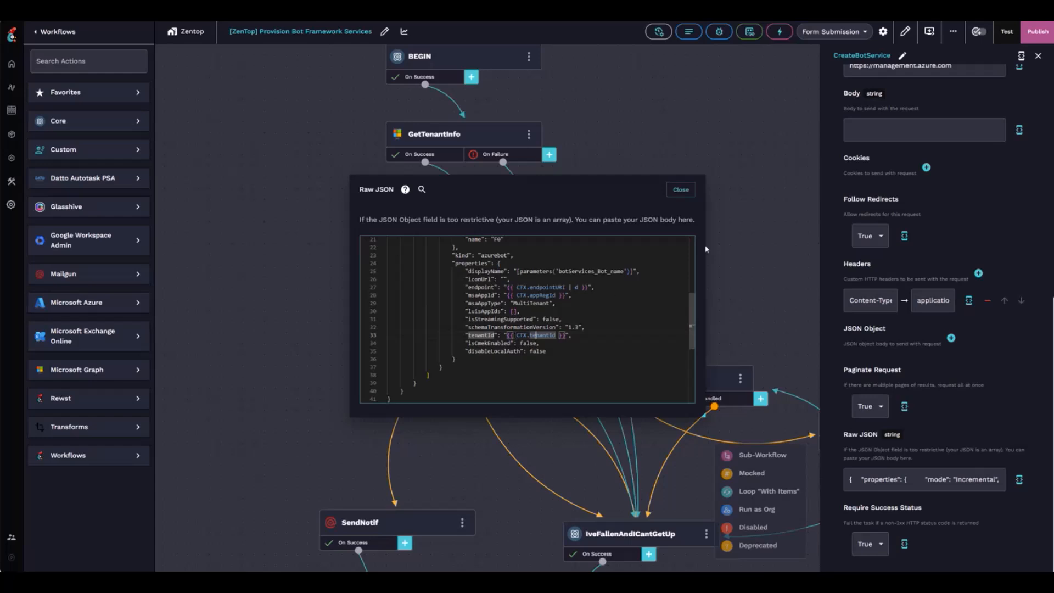
{"action": "left_click", "coordinate": [683, 193]}
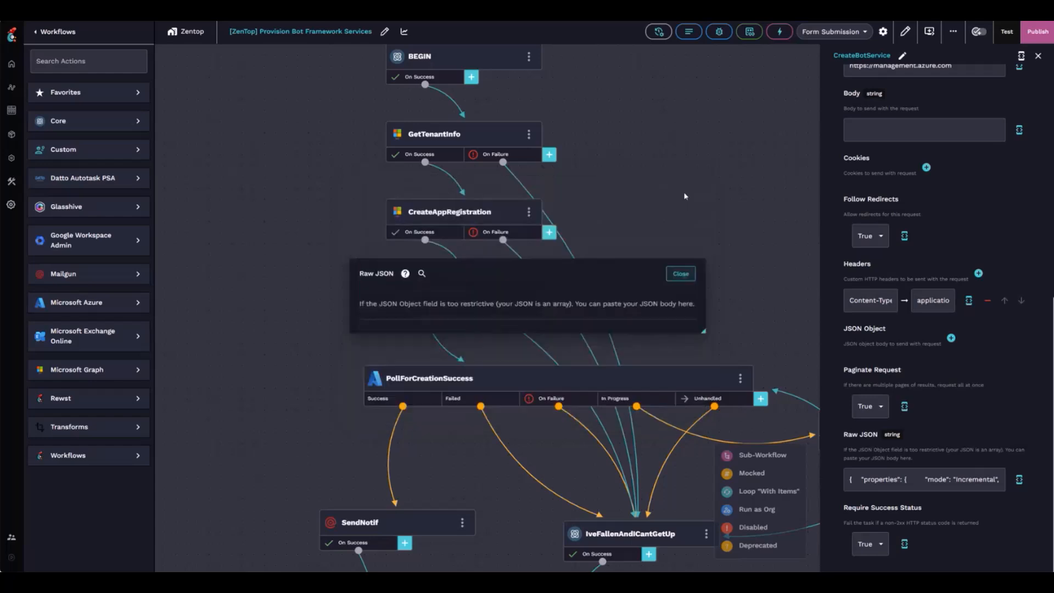
Show PollForCreationSuccess's settings and highlight the resource group part of its GET URL path.
{"action": "scroll", "coordinate": [682, 177], "scroll_direction": "down", "scroll_amount": 3}
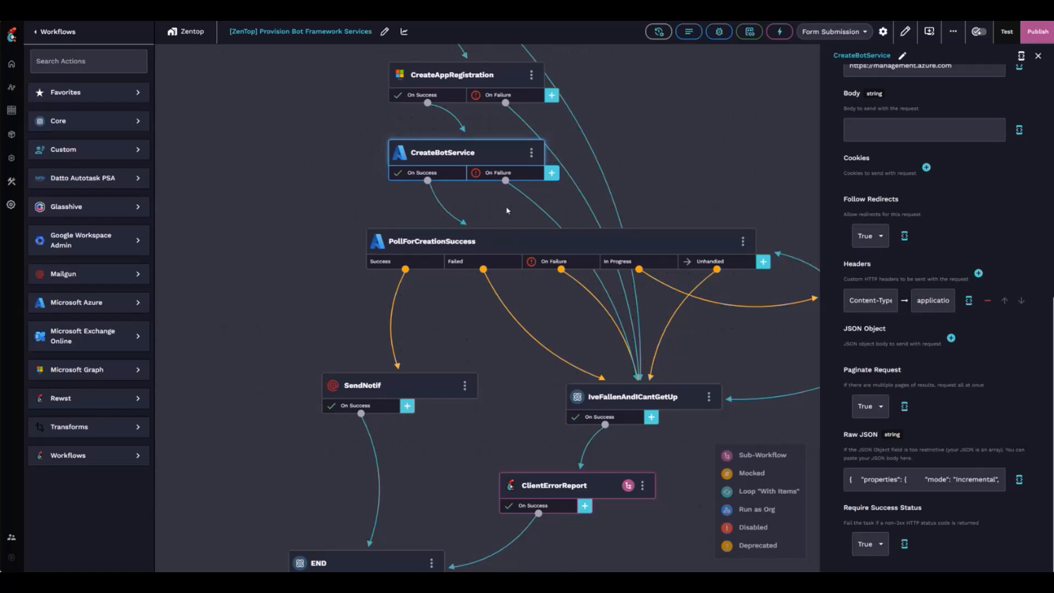
{"action": "left_click", "coordinate": [537, 247]}
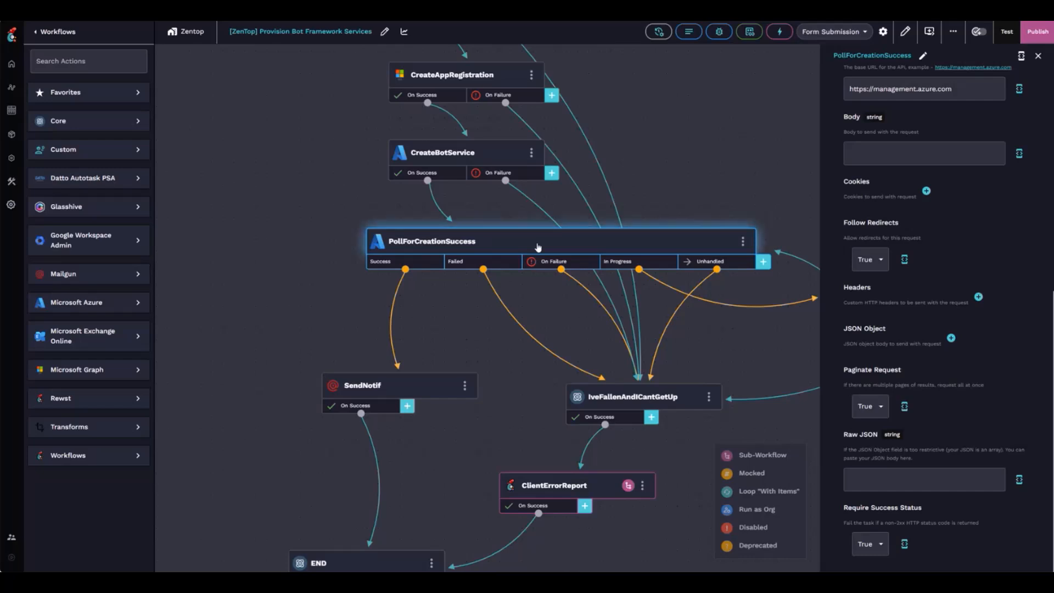
{"action": "scroll", "coordinate": [1008, 160], "scroll_direction": "up", "scroll_amount": 8}
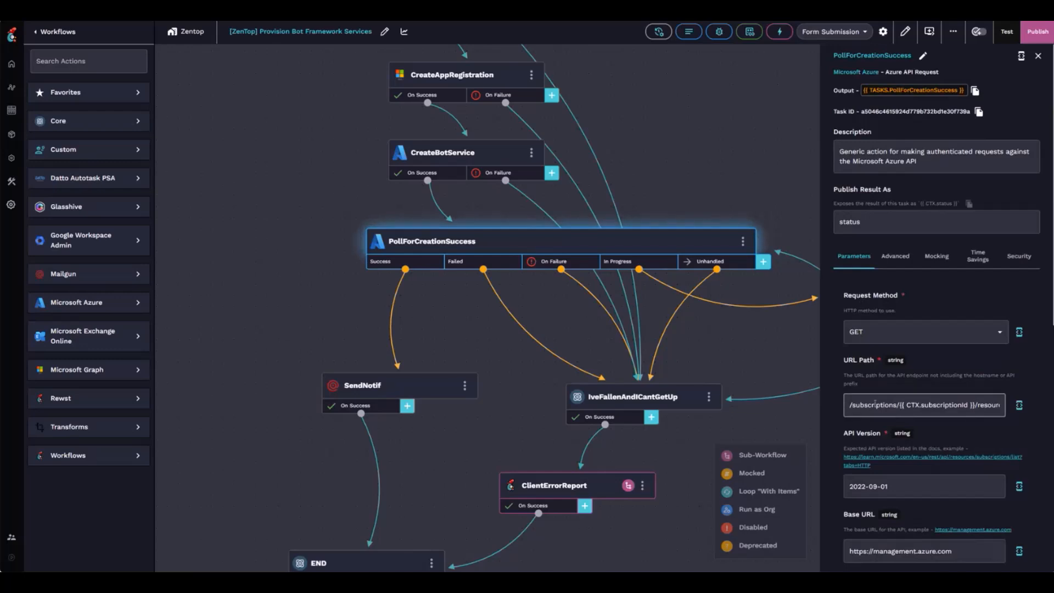
{"action": "left_click_drag", "start_coordinate": [982, 404], "coordinate": [1005, 404]}
{"action": "key", "text": "BackSpace"}
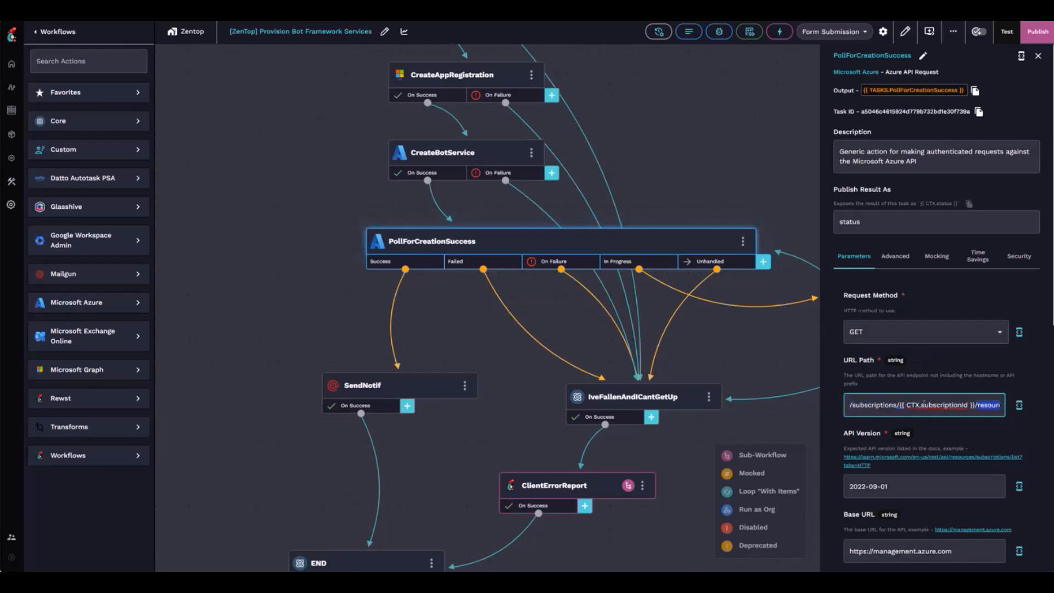
{"action": "scroll", "coordinate": [847, 366], "scroll_direction": "down", "scroll_amount": 8}
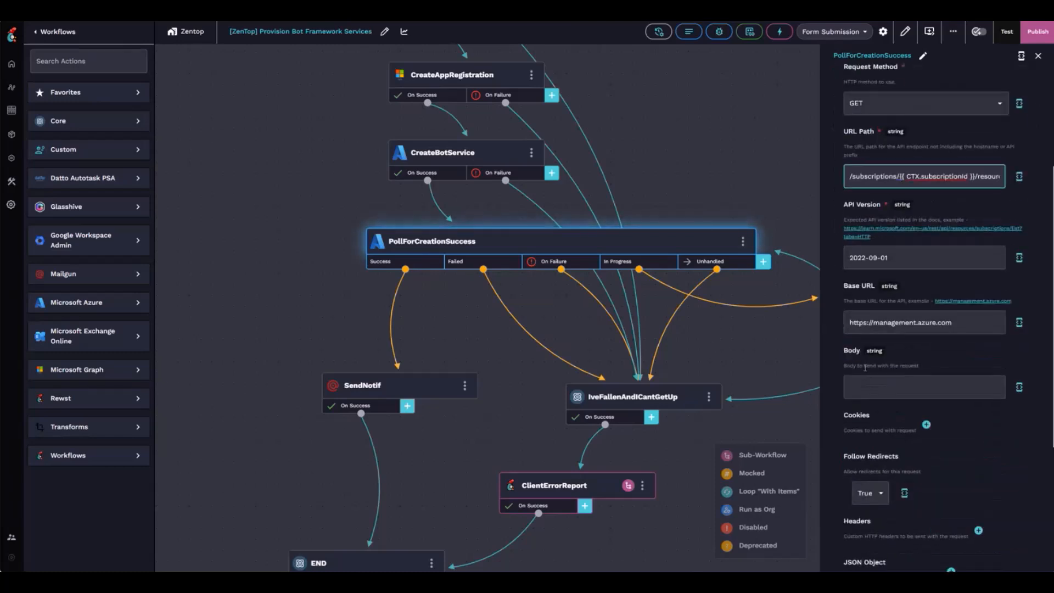
Review the Success, Failed and On Failure transition conditions of PollForCreationSuccess.
{"action": "left_click", "coordinate": [429, 266]}
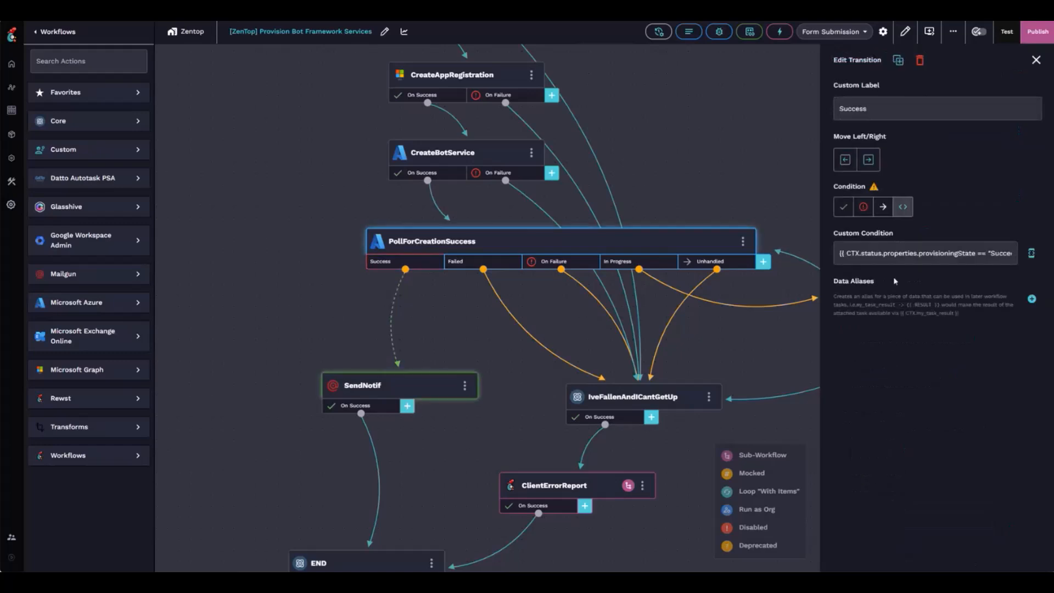
{"action": "left_click_drag", "start_coordinate": [931, 253], "coordinate": [1019, 263]}
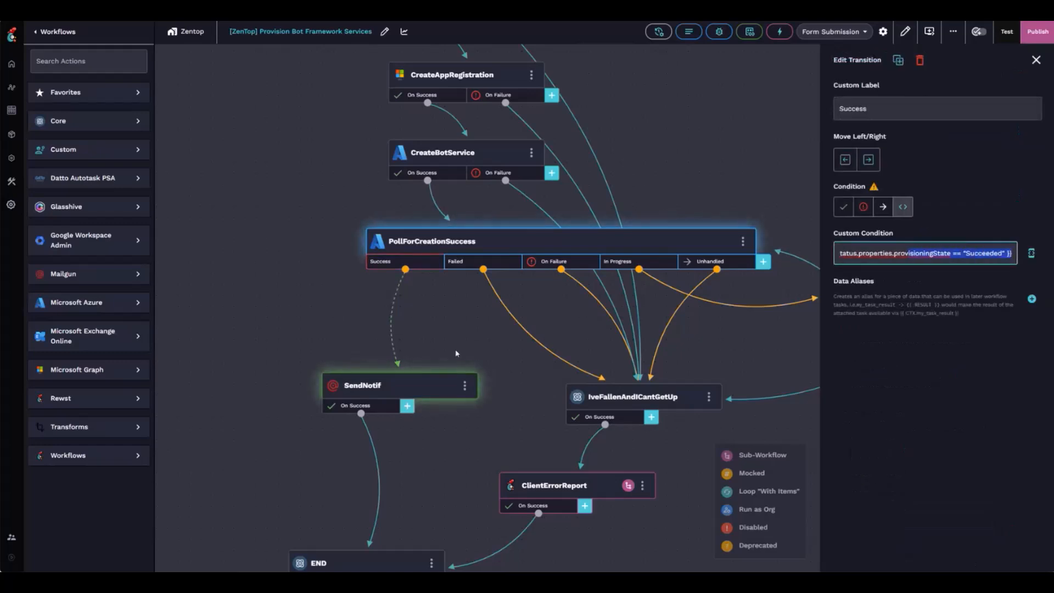
{"action": "left_click", "coordinate": [472, 262]}
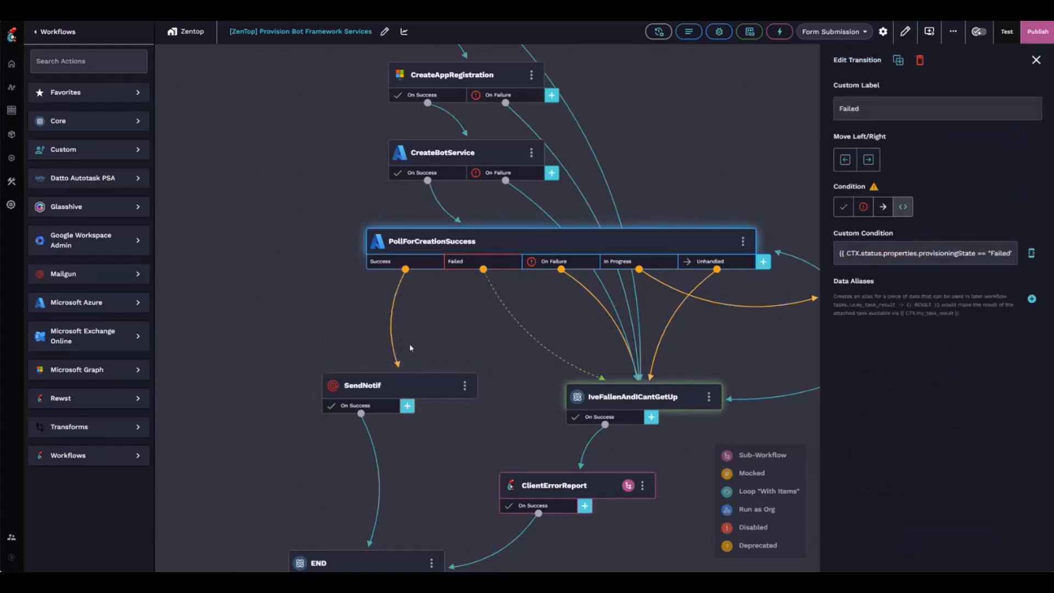
{"action": "scroll", "coordinate": [569, 329], "scroll_direction": "down", "scroll_amount": 2}
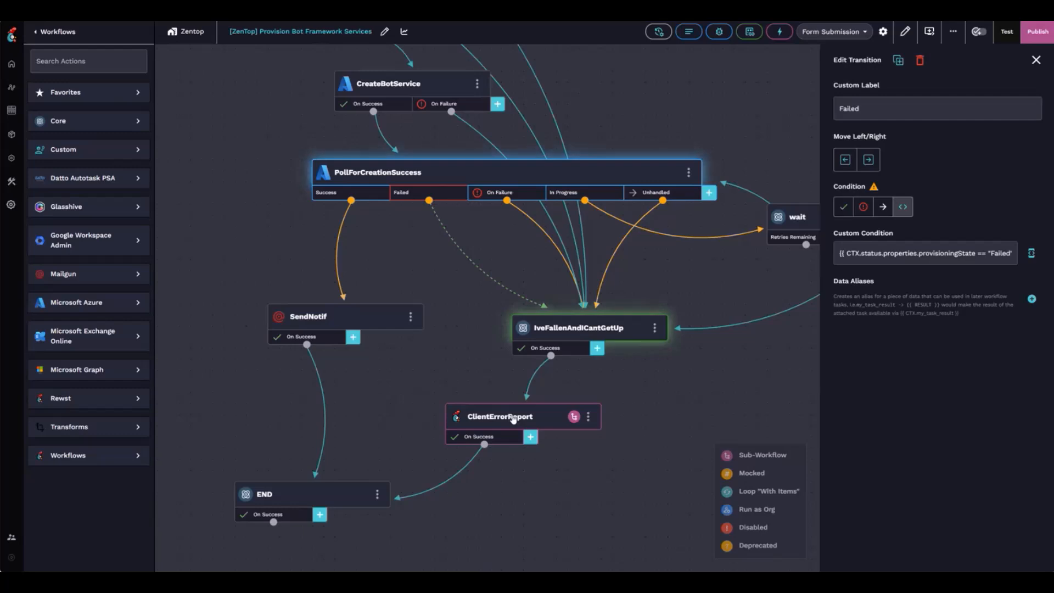
{"action": "left_click", "coordinate": [481, 195]}
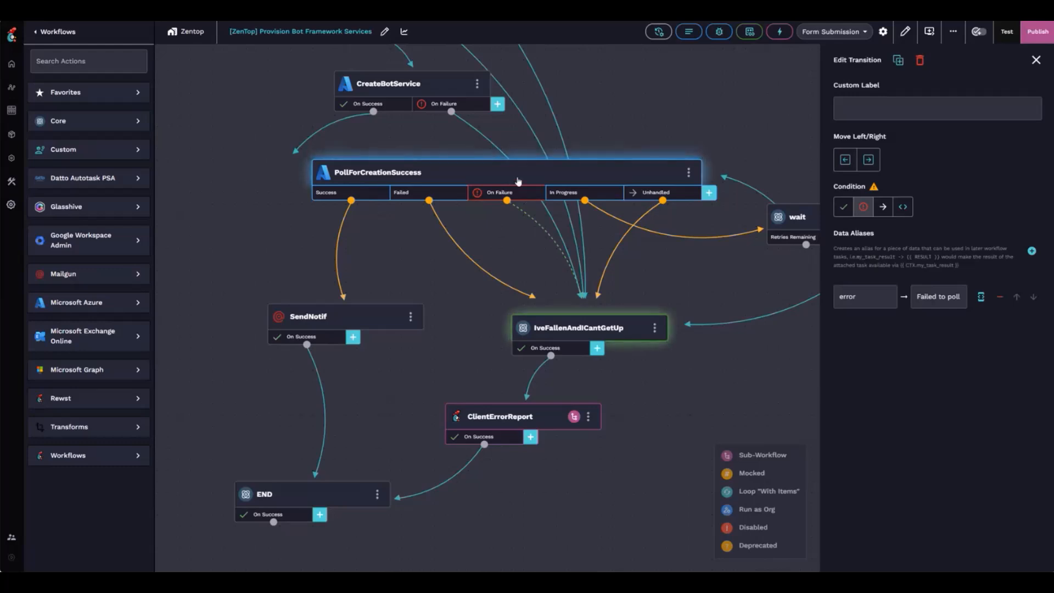
View the full In Progress condition expression, then show the wait step's 30-second delay.
{"action": "left_click", "coordinate": [573, 196]}
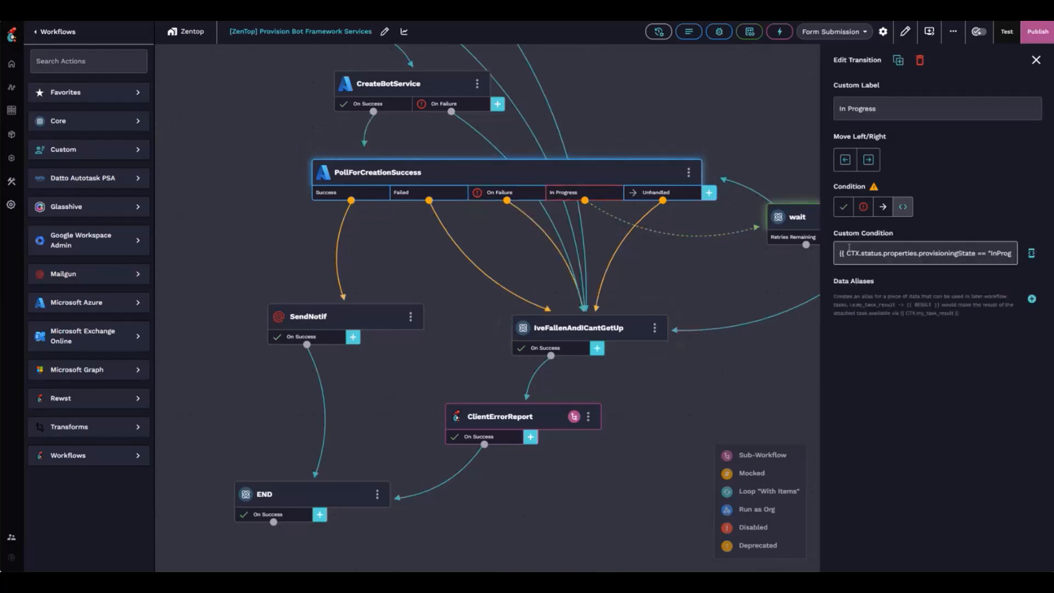
{"action": "left_click", "coordinate": [1030, 254]}
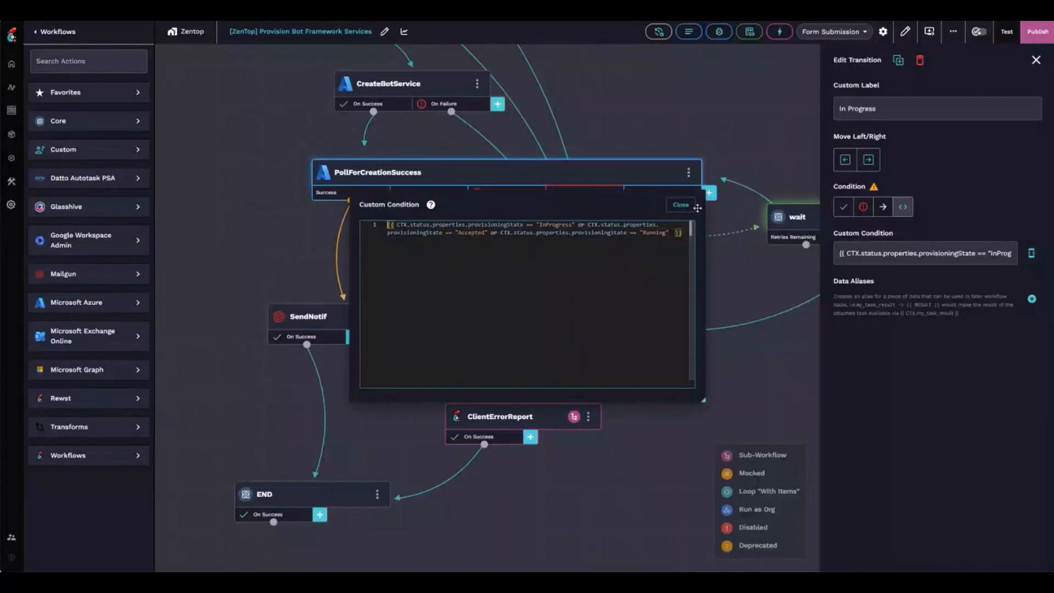
{"action": "left_click", "coordinate": [680, 204]}
{"action": "left_click_drag", "start_coordinate": [730, 264], "coordinate": [590, 290]}
{"action": "left_click", "coordinate": [711, 245]}
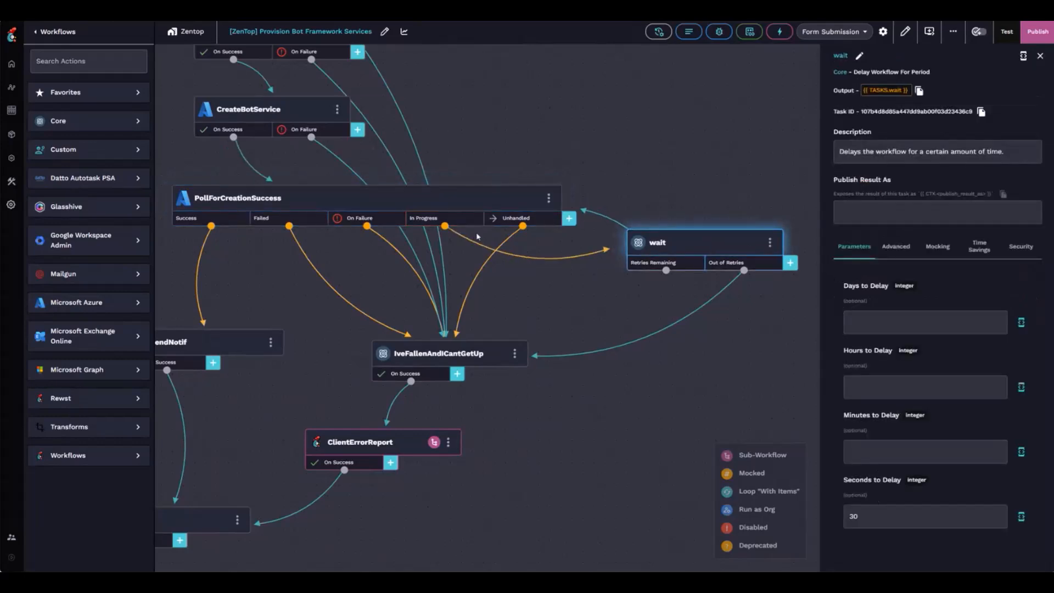
Reopen the wait step and review the Retries Remaining loop-back condition and increment alias.
{"action": "left_click", "coordinate": [591, 282]}
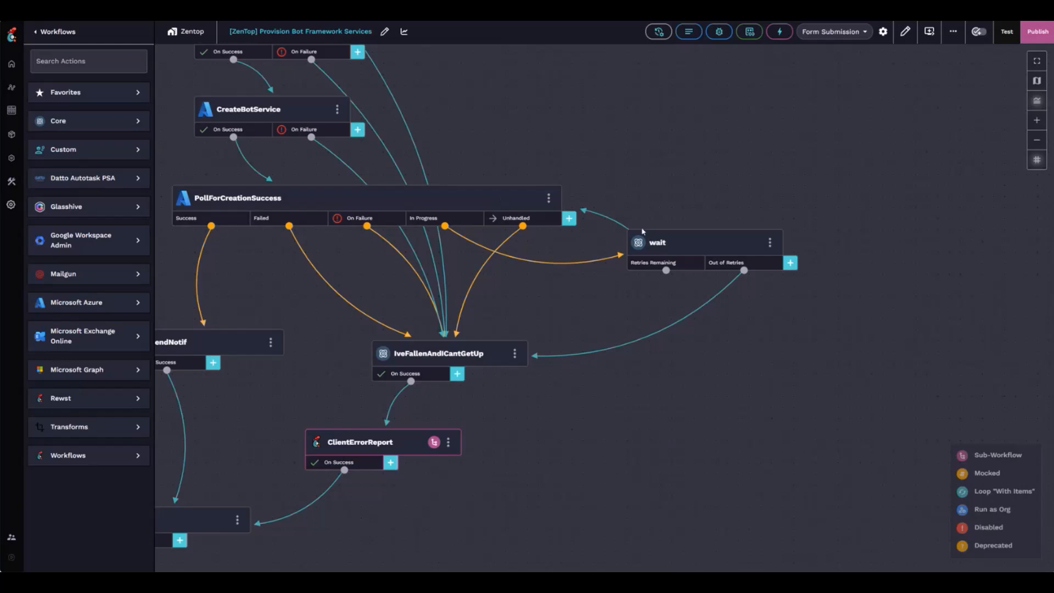
{"action": "left_click", "coordinate": [663, 243]}
{"action": "left_click", "coordinate": [641, 265]}
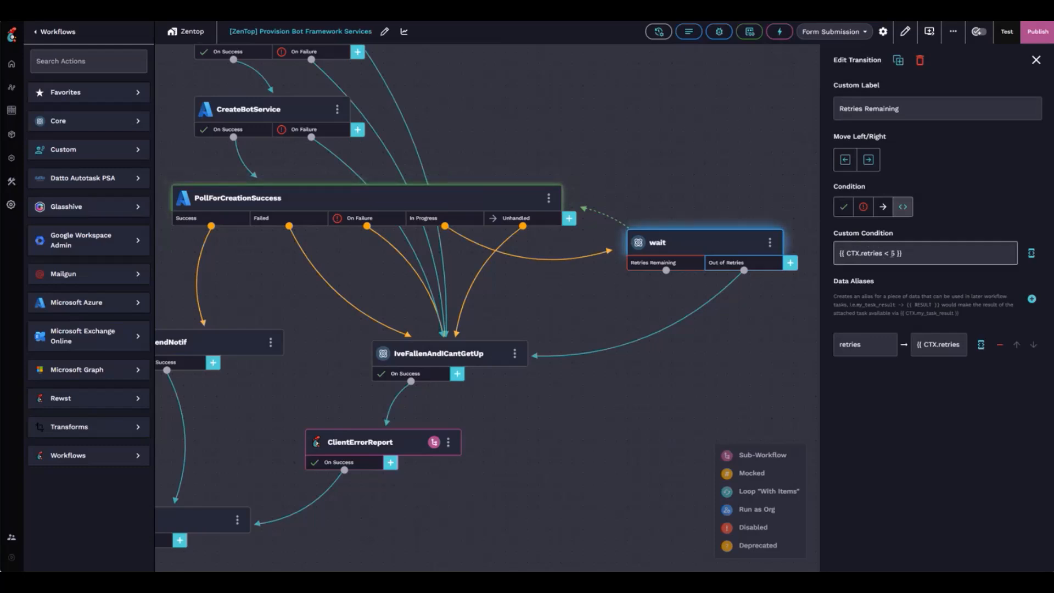
{"action": "left_click", "coordinate": [895, 253]}
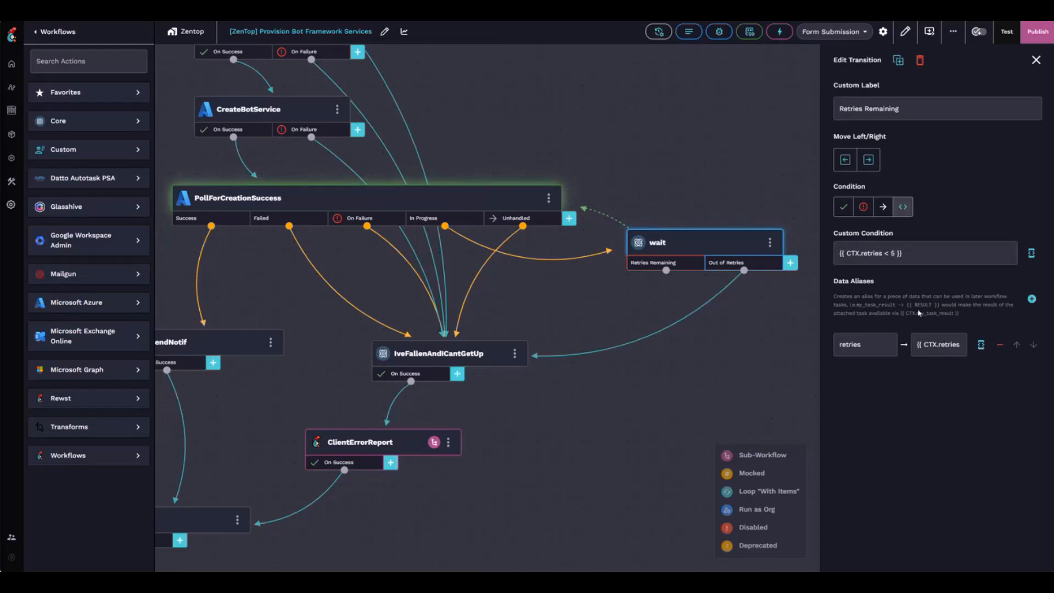
{"action": "left_click_drag", "start_coordinate": [917, 344], "coordinate": [960, 345]}
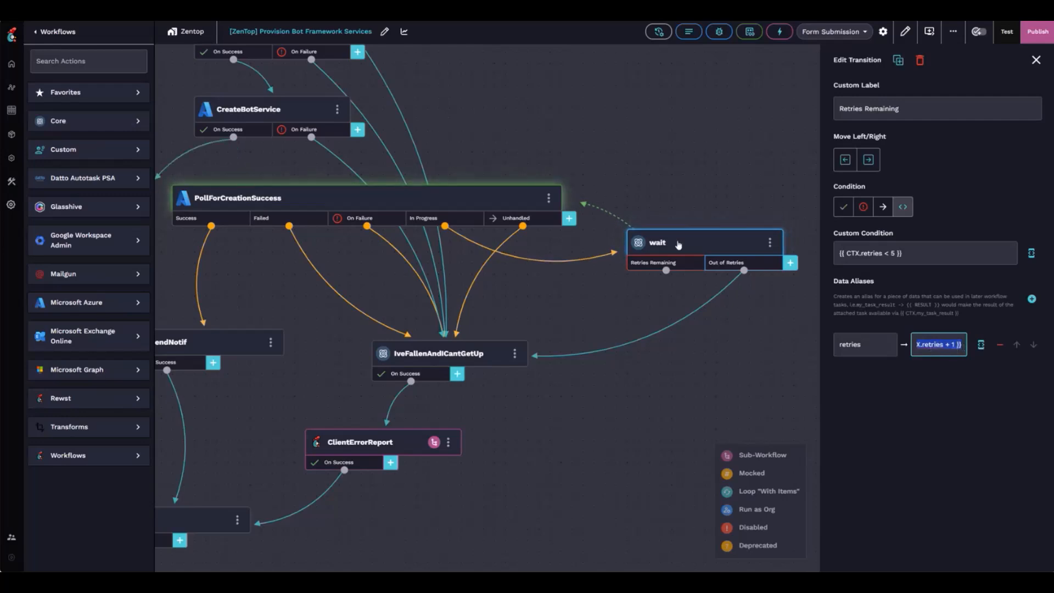
Review the Out of Retries transition, then close it to view the whole graph.
{"action": "left_click", "coordinate": [719, 263]}
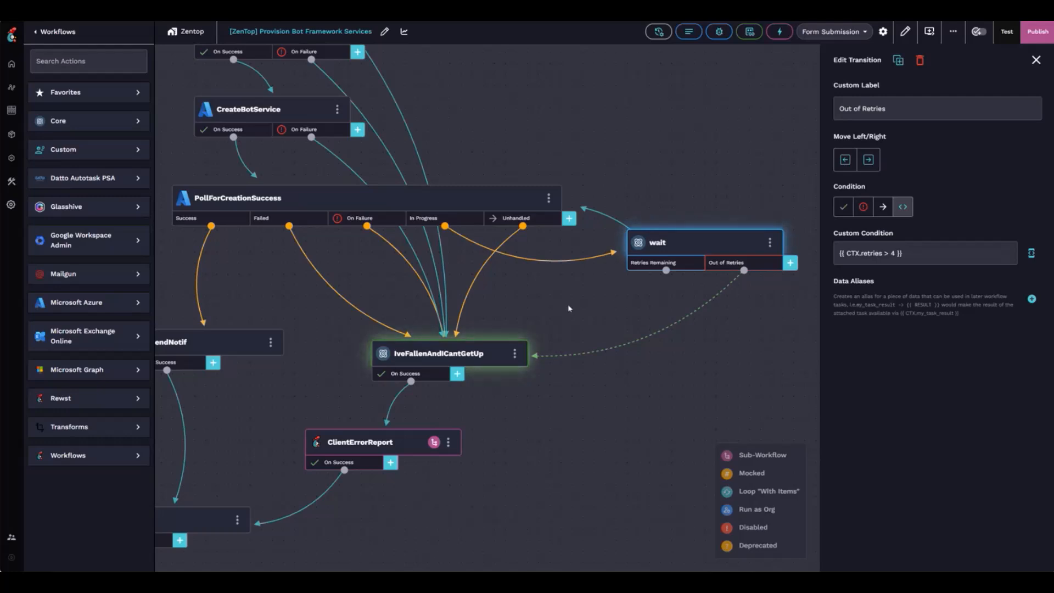
{"action": "scroll", "coordinate": [557, 308], "scroll_direction": "left", "scroll_amount": 3}
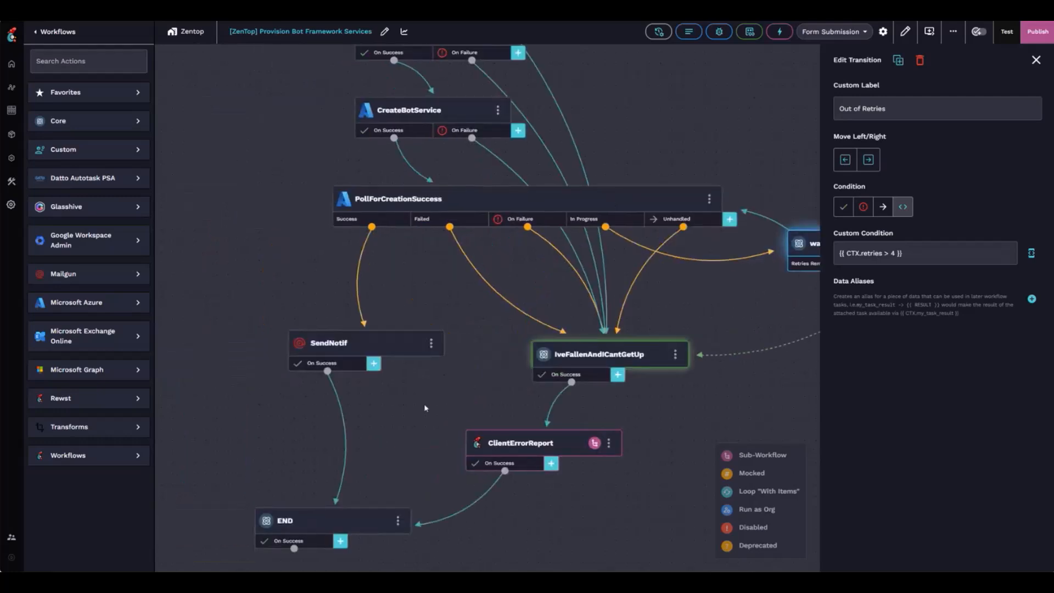
{"action": "scroll", "coordinate": [424, 407], "scroll_direction": "left", "scroll_amount": 4}
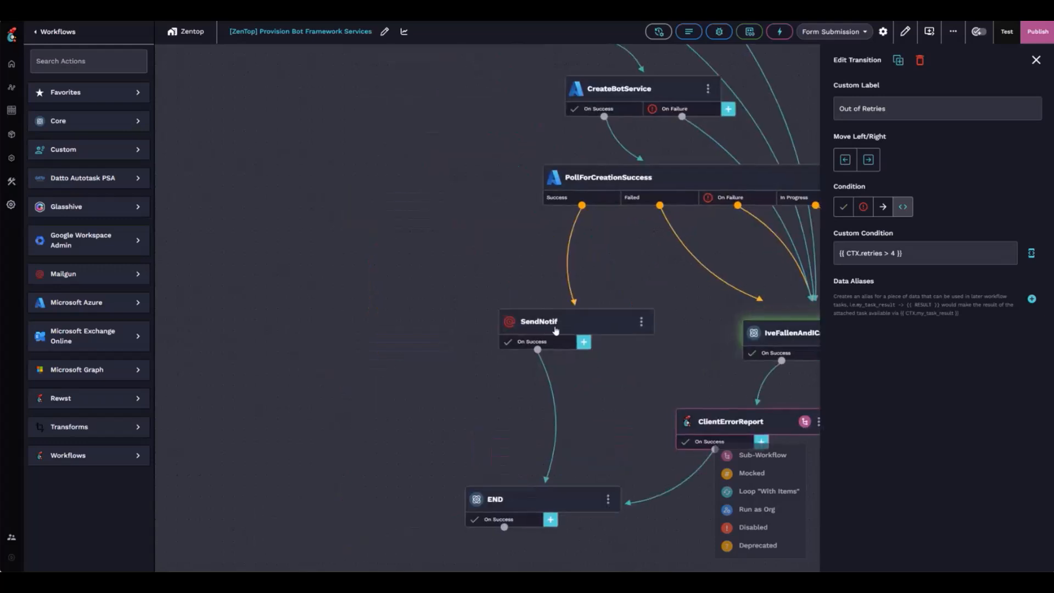
{"action": "left_click", "coordinate": [429, 390]}
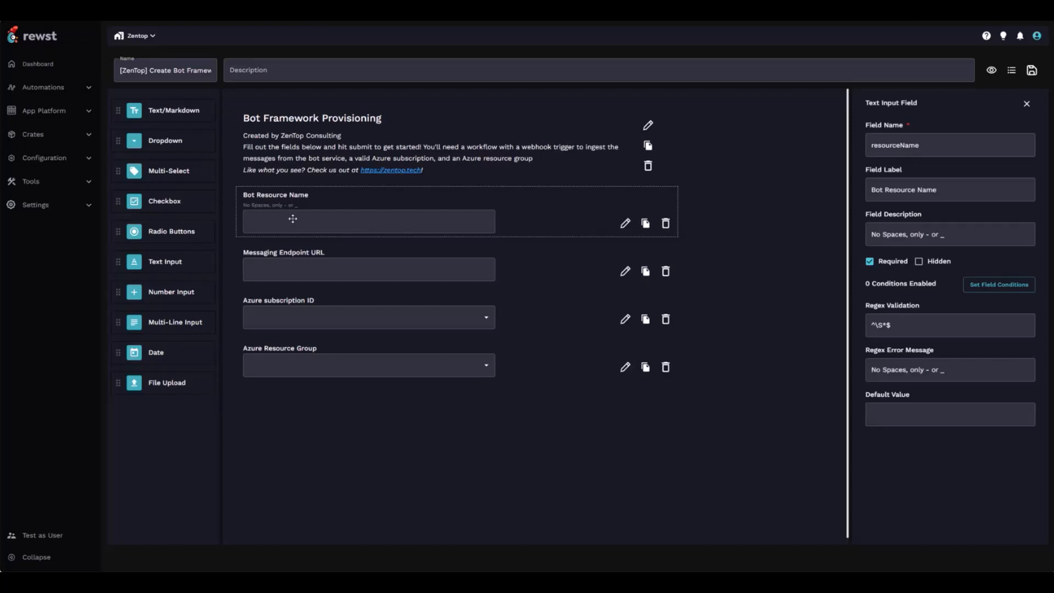
Inspect the Messaging Endpoint URL, Azure subscription ID and Azure Resource Group field settings.
{"action": "left_click", "coordinate": [326, 255]}
{"action": "left_click", "coordinate": [311, 297]}
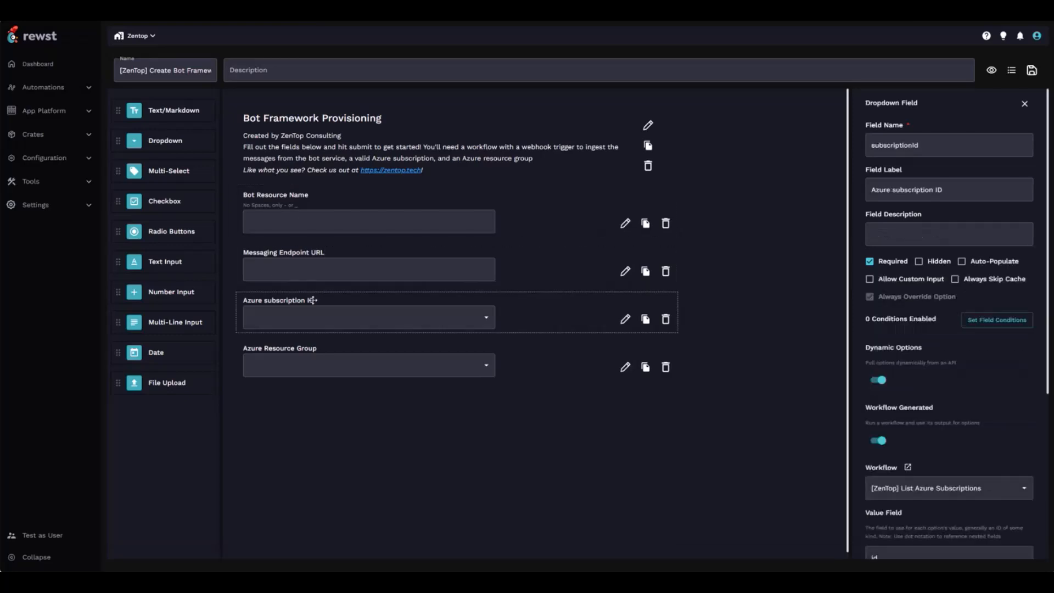
{"action": "left_click", "coordinate": [313, 364]}
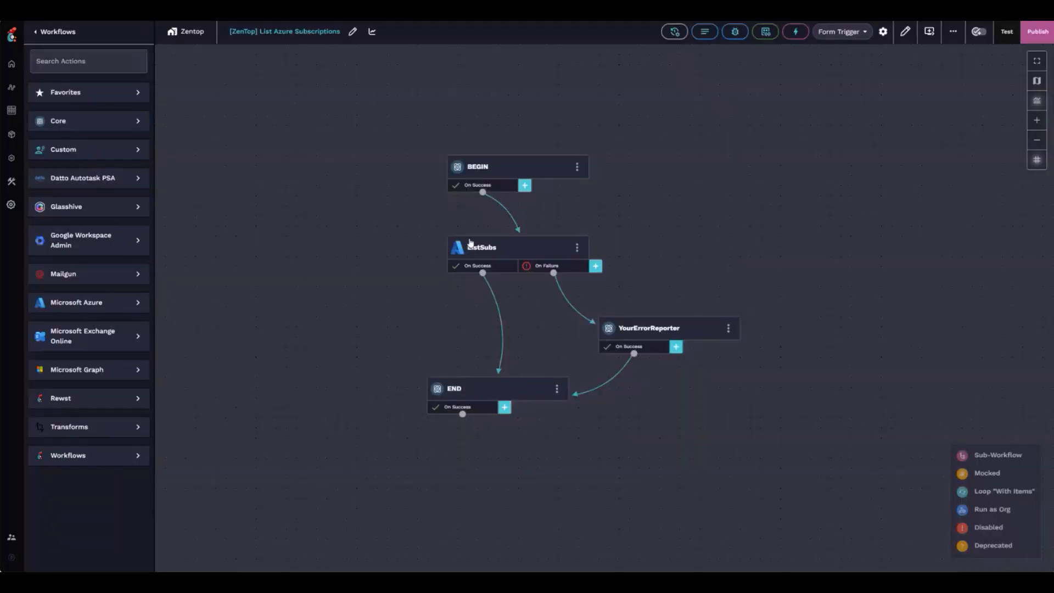
Review the ListSubs success transition's options expression, mapping subscription ids filtered to Enabled.
{"action": "left_click", "coordinate": [472, 248]}
{"action": "left_click", "coordinate": [502, 325]}
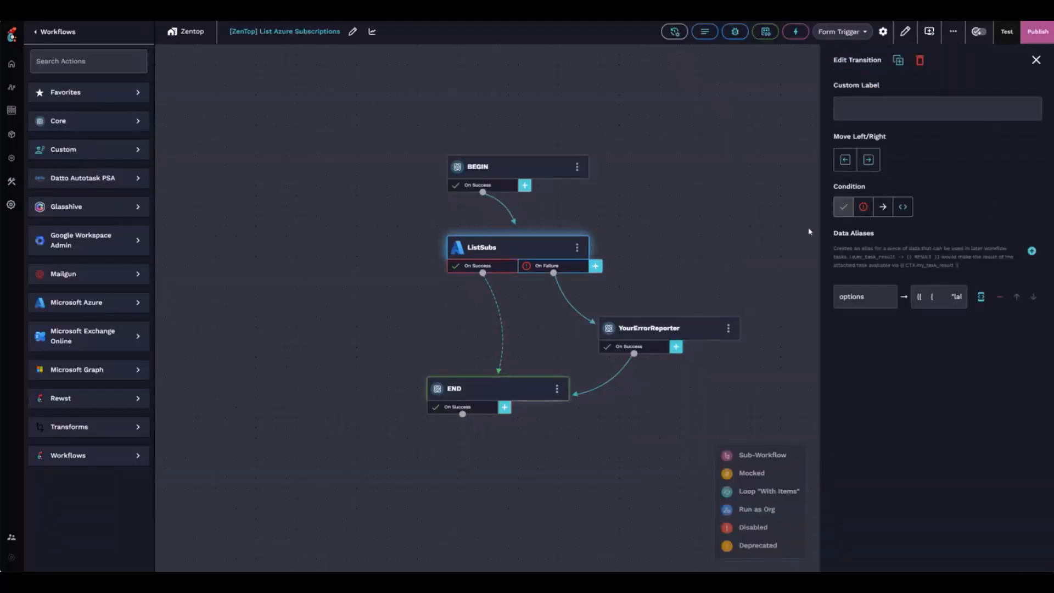
{"action": "left_click", "coordinate": [981, 297]}
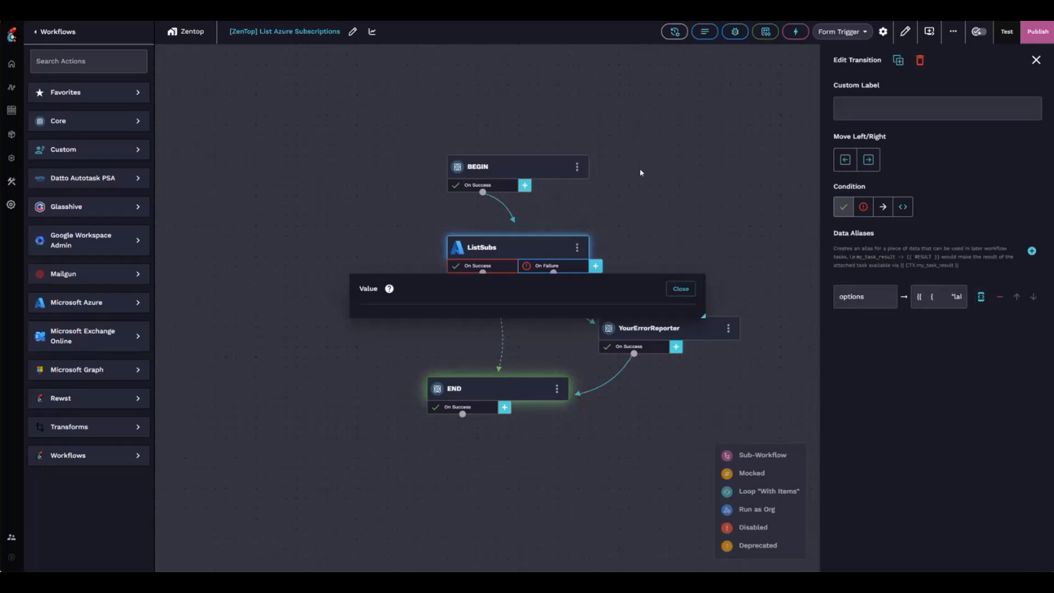
{"action": "left_click", "coordinate": [417, 248]}
{"action": "double_click", "coordinate": [446, 263]}
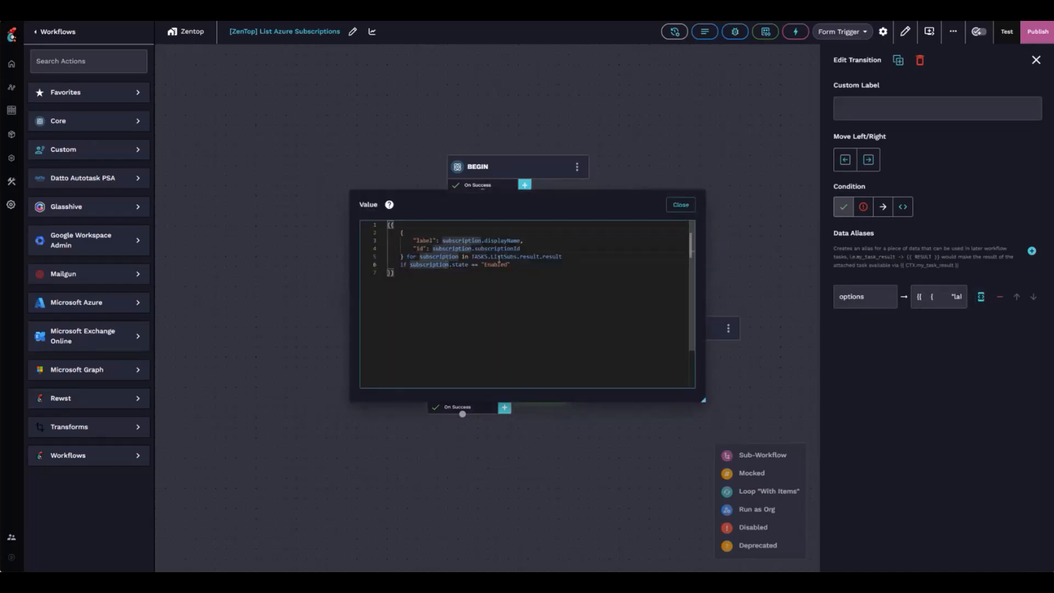
{"action": "left_click", "coordinate": [497, 264]}
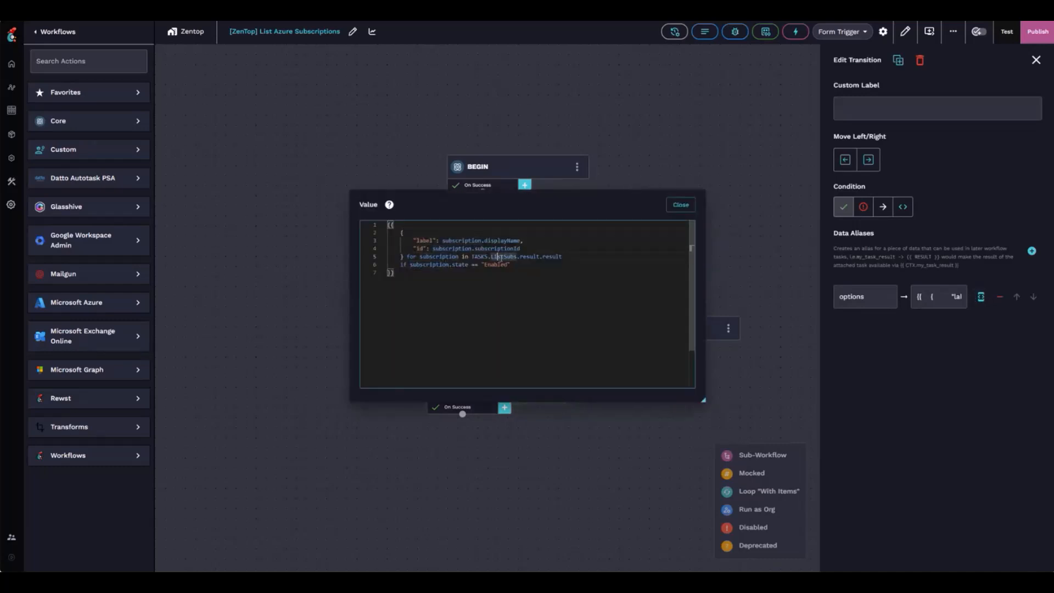
{"action": "double_click", "coordinate": [464, 240]}
{"action": "left_click", "coordinate": [680, 204]}
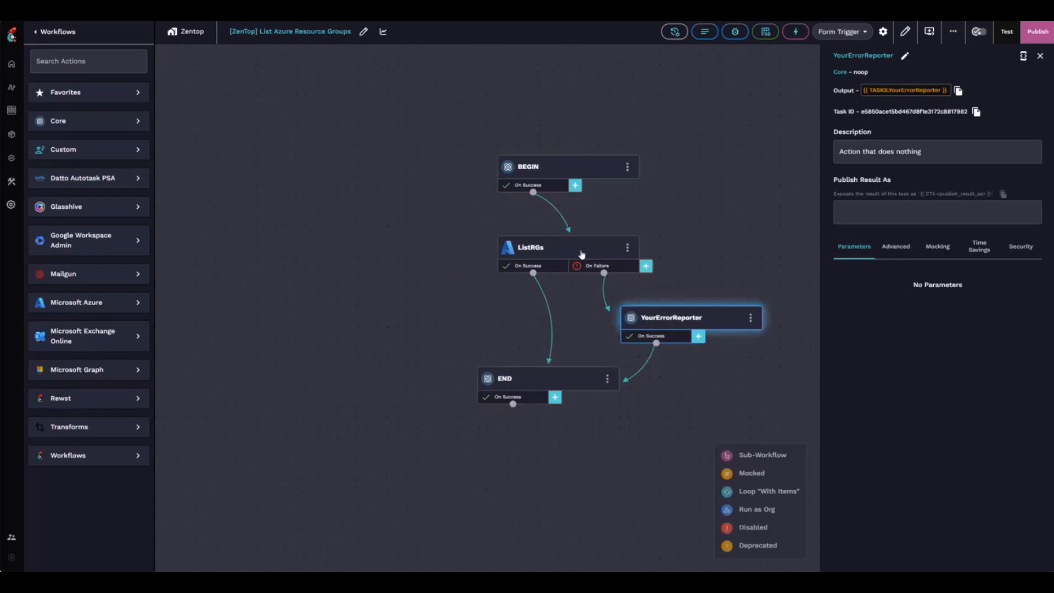
Review the ListRGs success transition's options alias expression.
{"action": "left_click", "coordinate": [576, 252]}
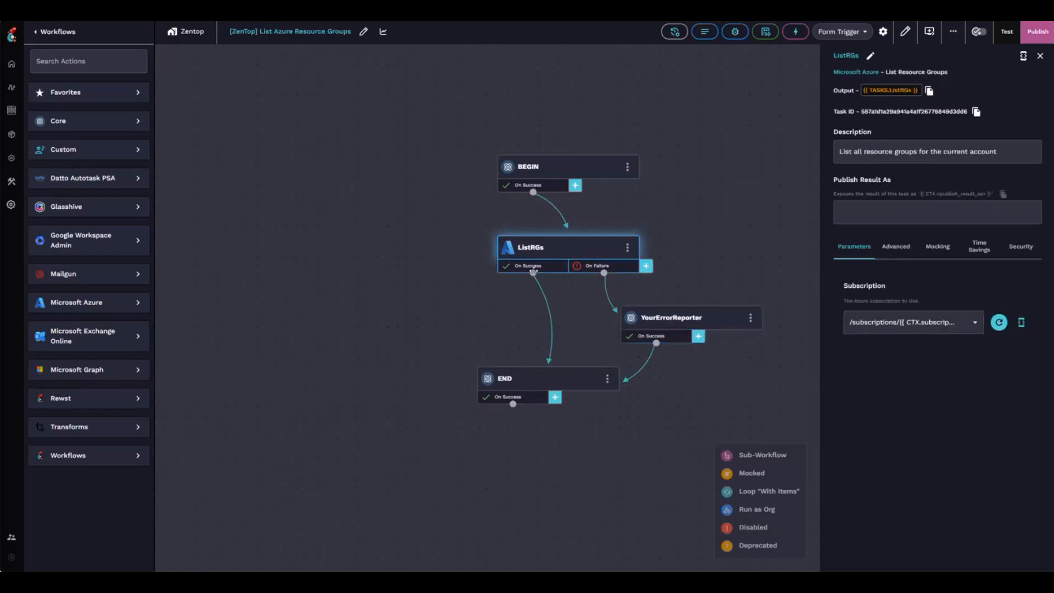
{"action": "left_click", "coordinate": [533, 270]}
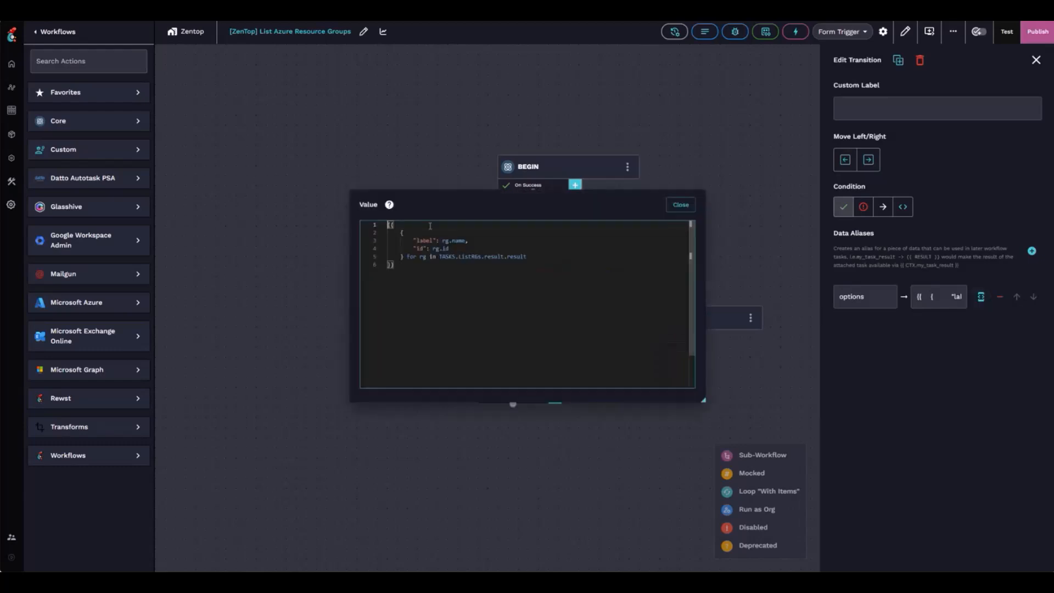
{"action": "left_click", "coordinate": [680, 205]}
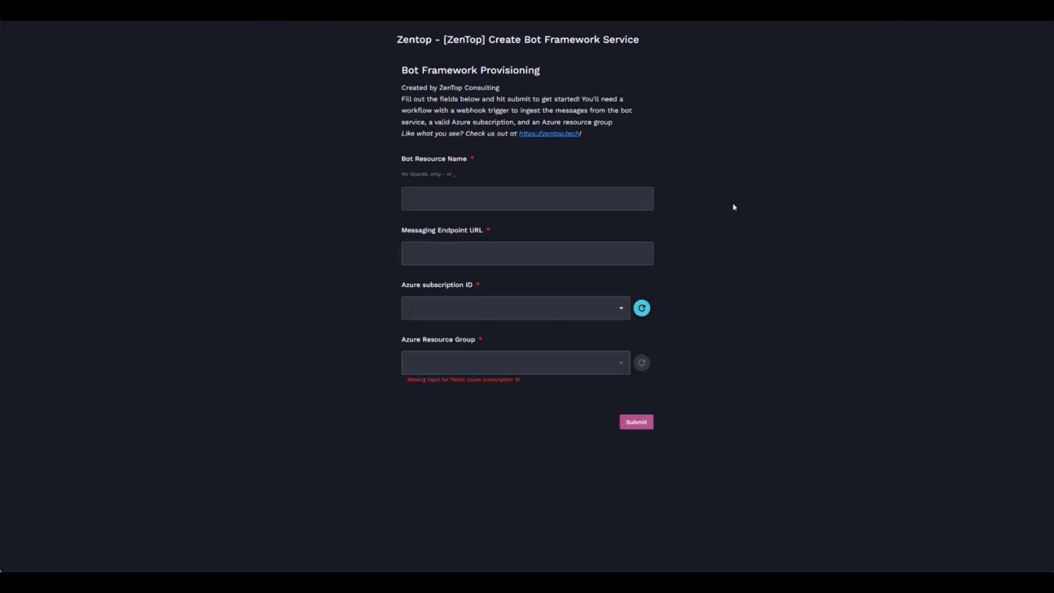
Enter GootsBot as the bot resource name and paste the webhook messaging endpoint URL.
{"action": "left_click", "coordinate": [619, 202]}
{"action": "left_click", "coordinate": [619, 202]}
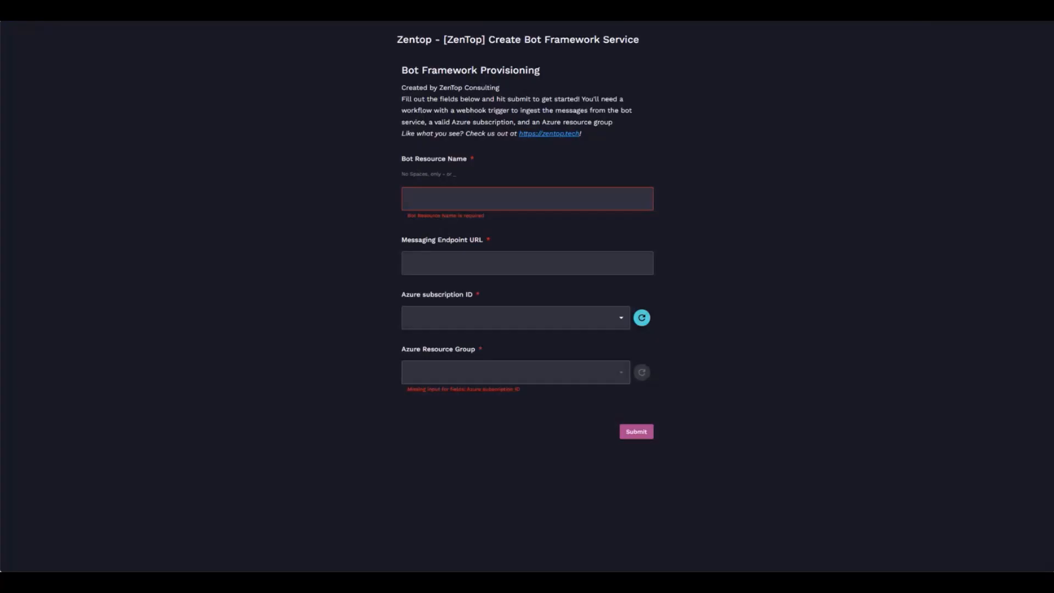
{"action": "left_click", "coordinate": [502, 202]}
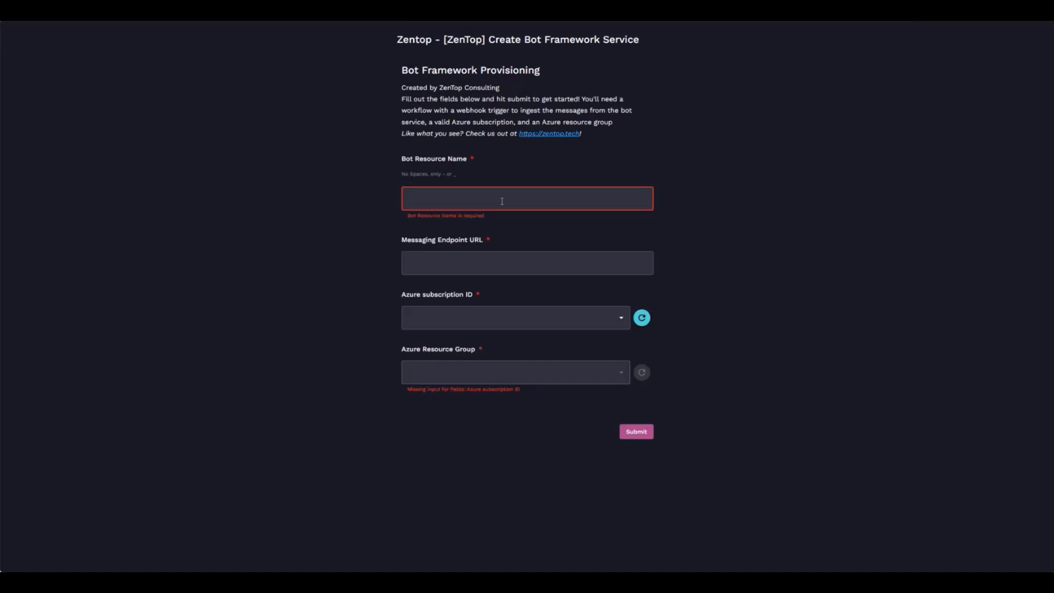
{"action": "type", "text": "GootsBot"}
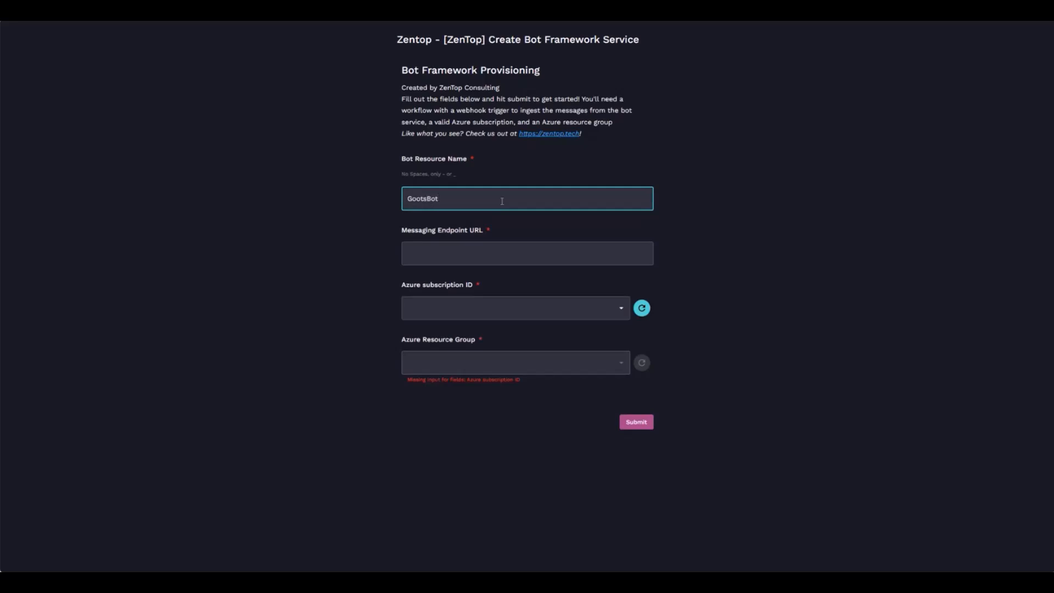
{"action": "left_click", "coordinate": [756, 231]}
{"action": "left_click", "coordinate": [512, 259]}
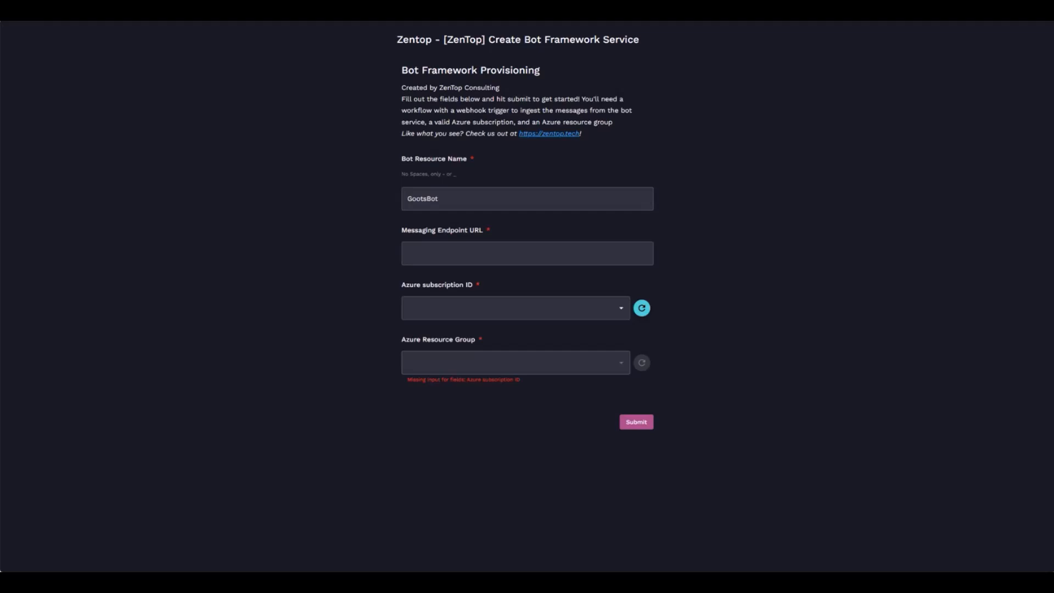
{"action": "left_click", "coordinate": [517, 247]}
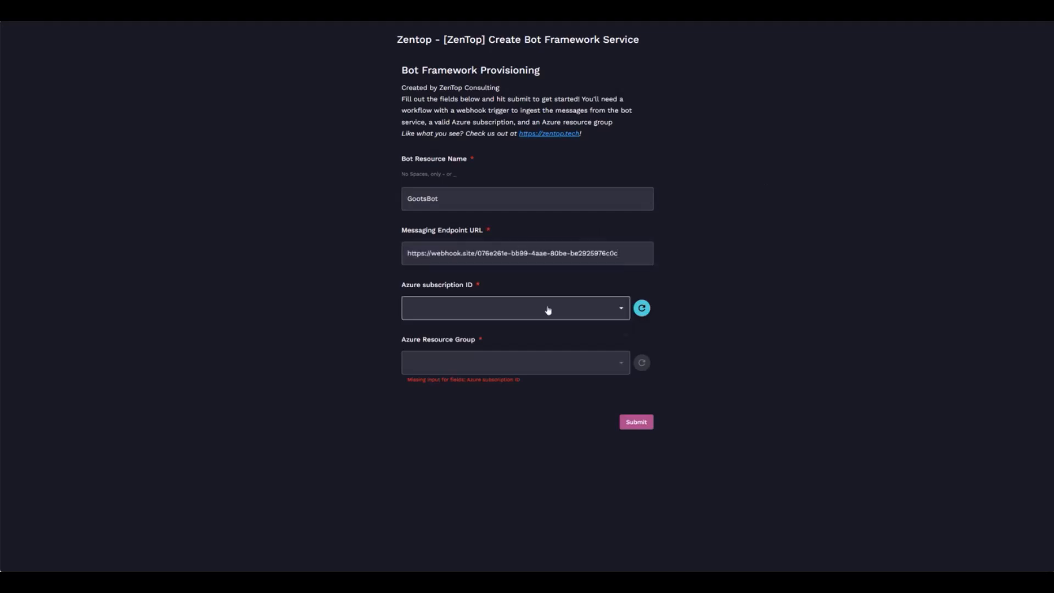
Choose MCPP Subscription and the ZenTopBot resource group, then submit the form.
{"action": "left_click", "coordinate": [547, 308]}
{"action": "left_click", "coordinate": [443, 331]}
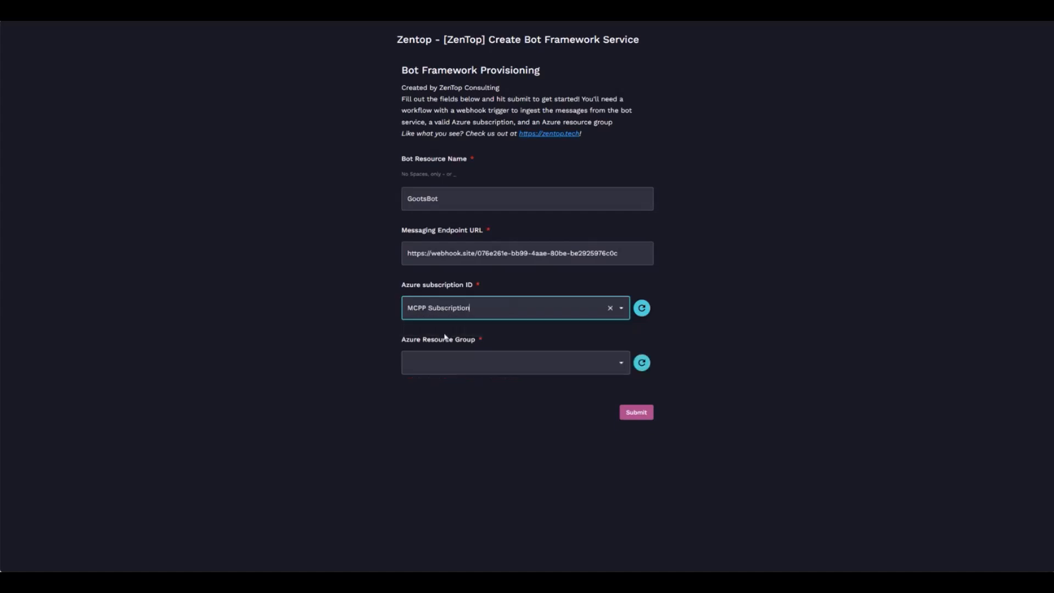
{"action": "left_click", "coordinate": [456, 363]}
{"action": "left_click", "coordinate": [437, 404]}
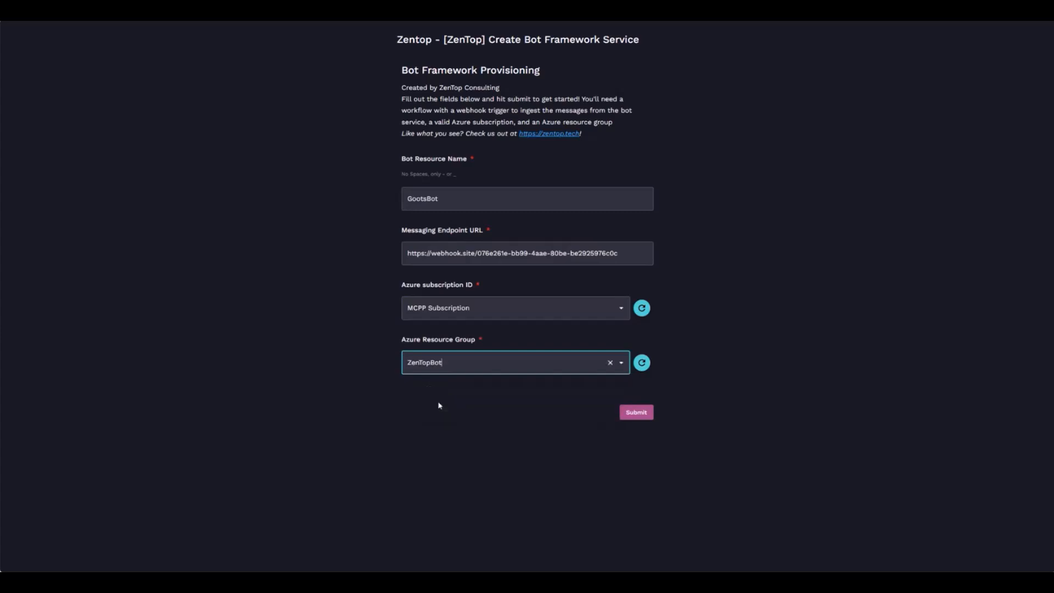
{"action": "left_click", "coordinate": [639, 415]}
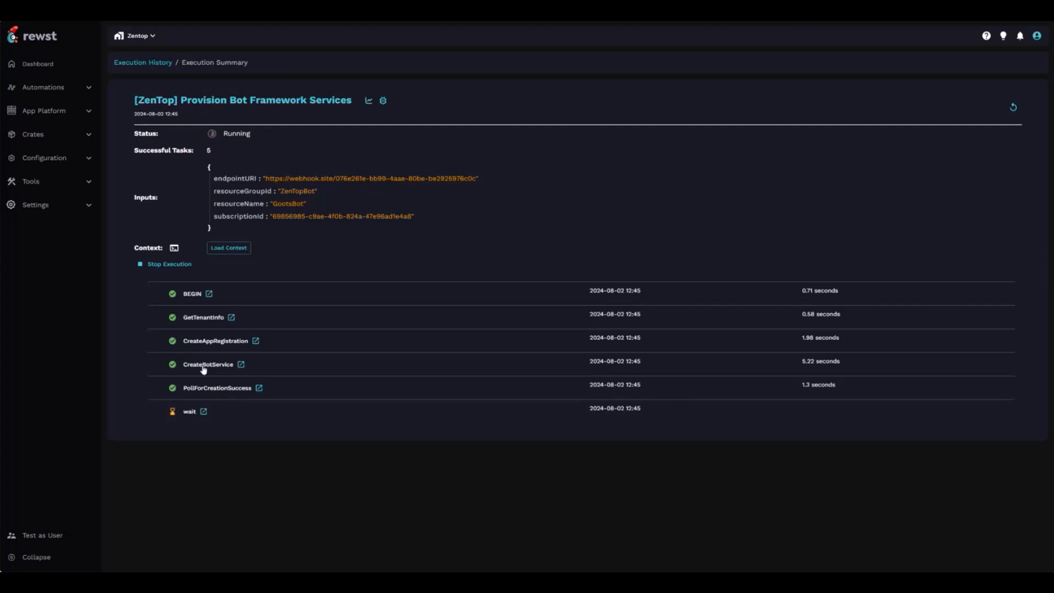
Inspect the PollForCreationSuccess task's details, then collapse them while the run finishes with 9 tasks.
{"action": "left_click", "coordinate": [223, 389]}
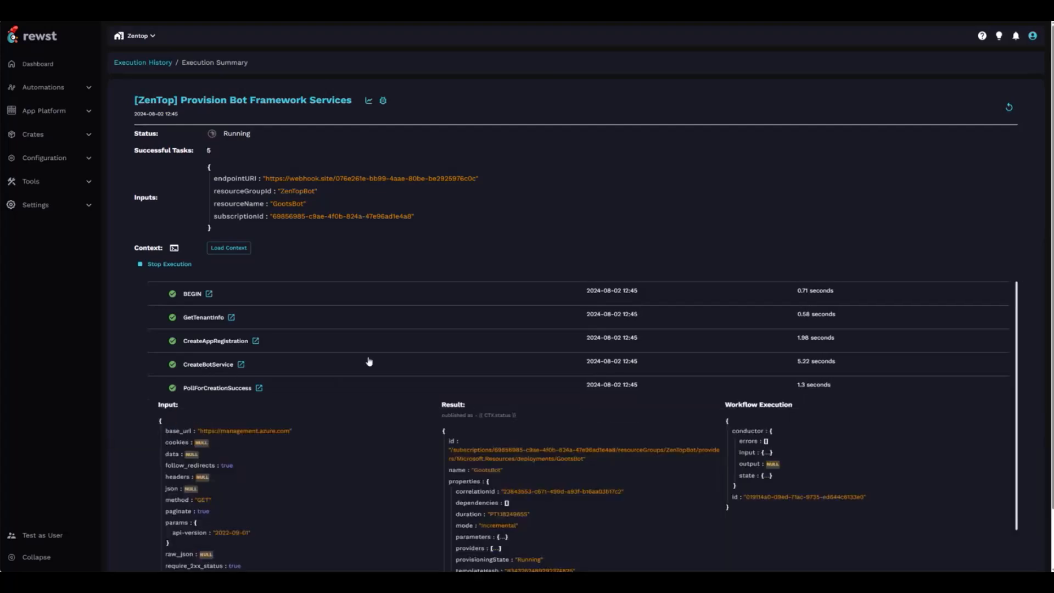
{"action": "scroll", "coordinate": [364, 360], "scroll_direction": "down", "scroll_amount": 3}
{"action": "scroll", "coordinate": [241, 393], "scroll_direction": "up", "scroll_amount": 3}
{"action": "left_click", "coordinate": [207, 391]}
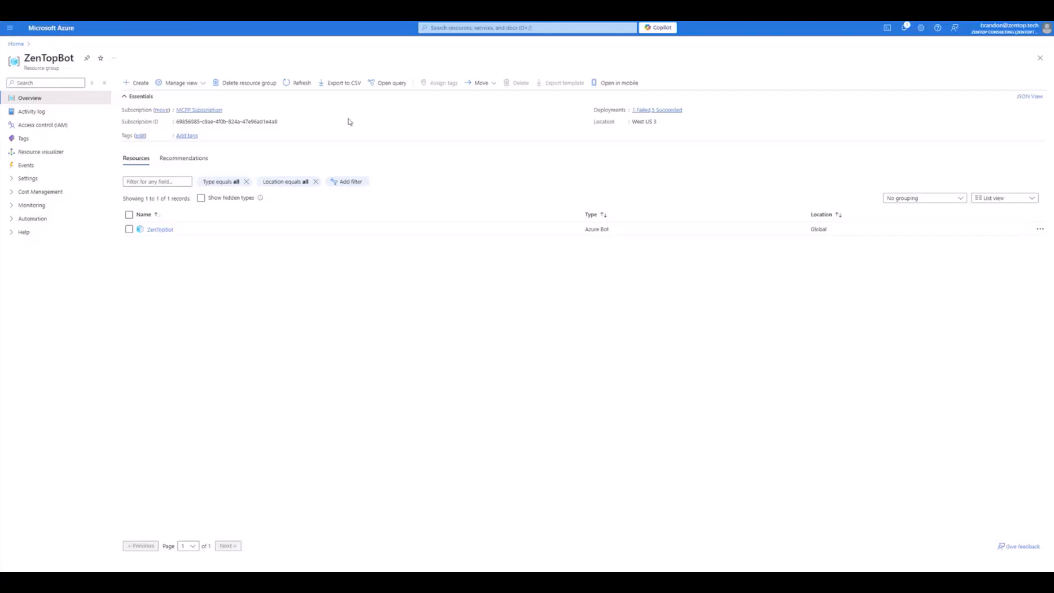
Refresh ZenTopBot, open the GootsBot Azure Bot overview, and dismiss the Bot Provisioned email.
{"action": "left_click", "coordinate": [303, 84]}
{"action": "left_click", "coordinate": [158, 230]}
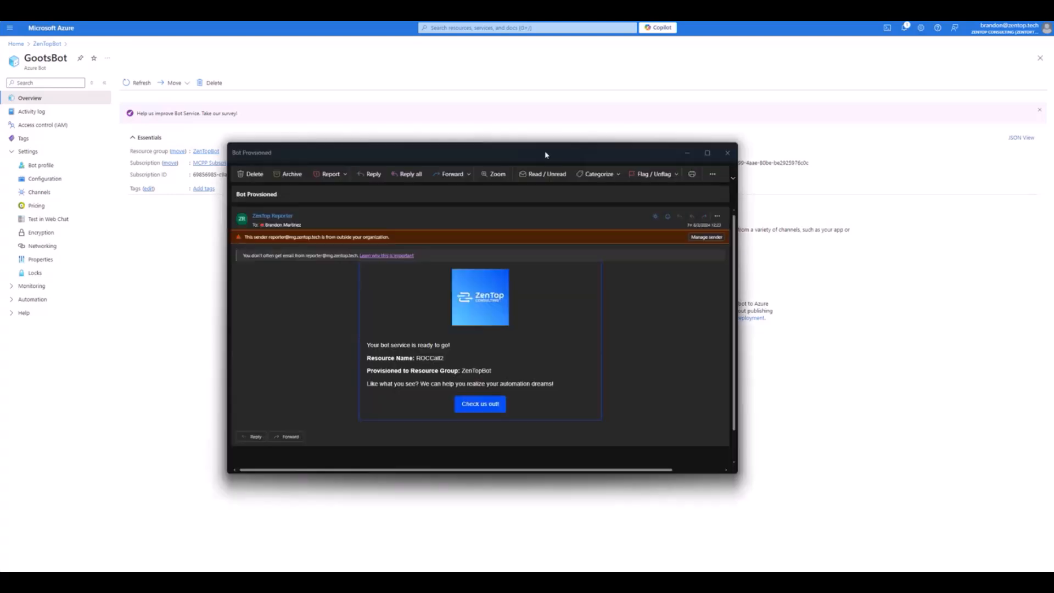
{"action": "left_click_drag", "start_coordinate": [544, 152], "coordinate": [614, 57]}
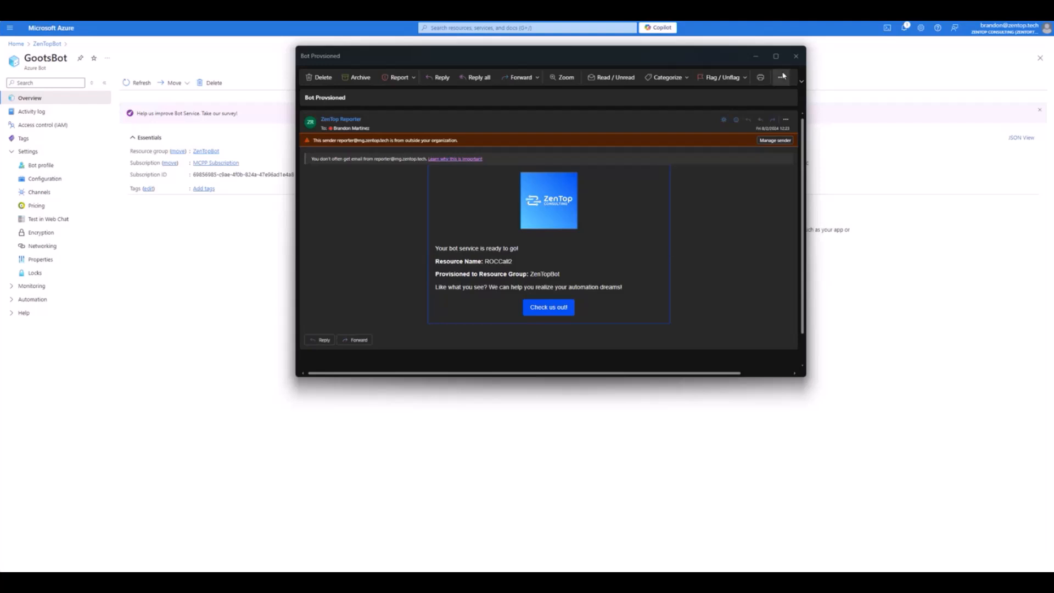
{"action": "left_click", "coordinate": [795, 56]}
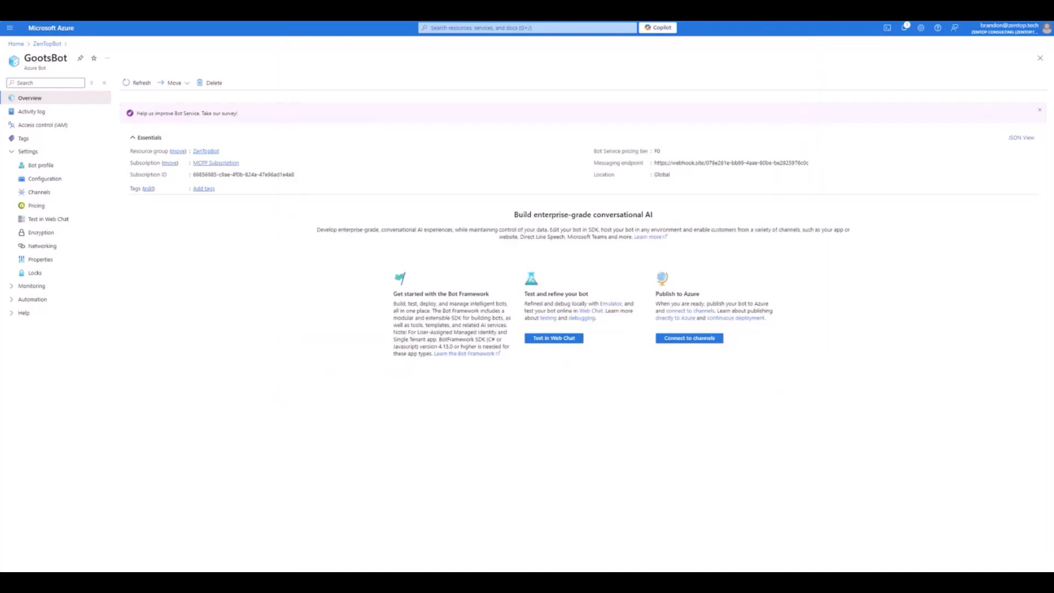